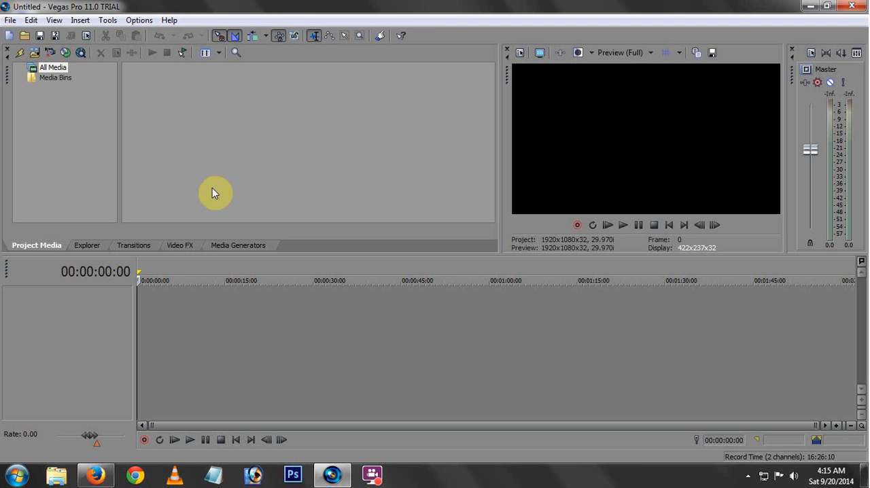
Place the timeline cursor at about 00:00:15:18.
{"action": "left_click", "coordinate": [225, 340]}
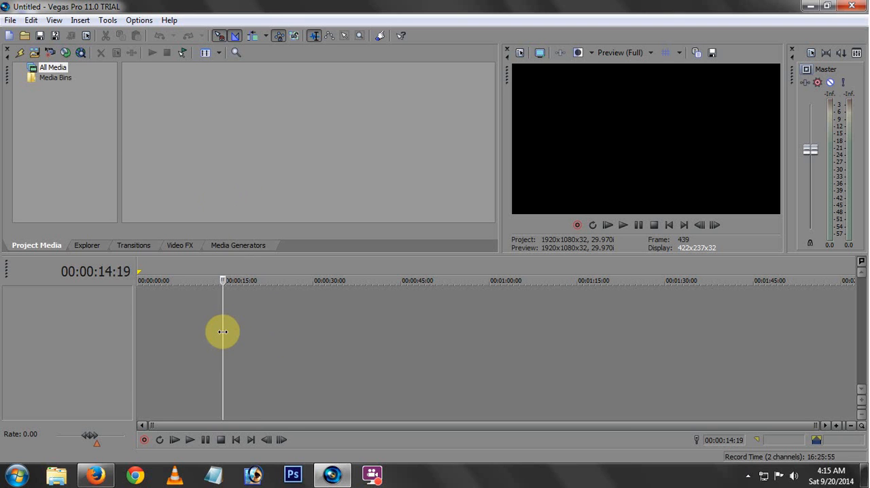
{"action": "mouse_move", "coordinate": [227, 330]}
{"action": "left_mouse_down"}
{"action": "mouse_move", "coordinate": [247, 331]}
{"action": "mouse_move", "coordinate": [229, 324]}
{"action": "left_mouse_up"}
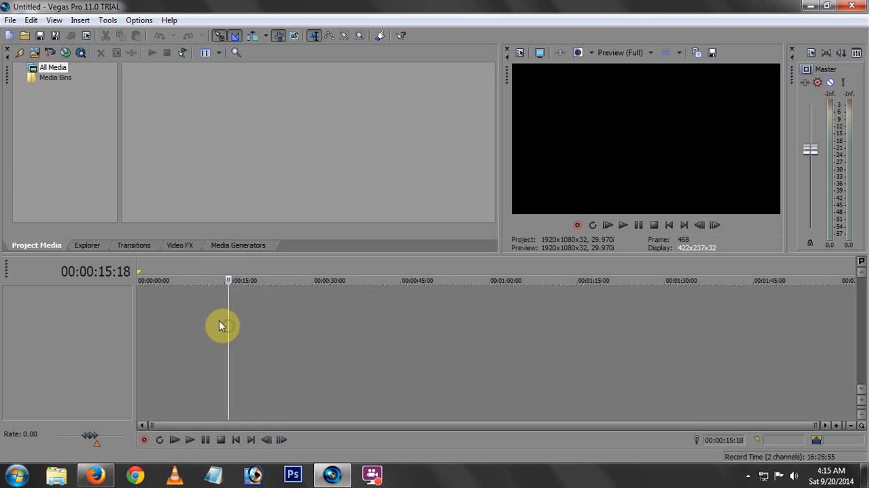
Start a media import and browse to the "video songs" folder on the Songs (G:) drive.
{"action": "left_click", "coordinate": [34, 52]}
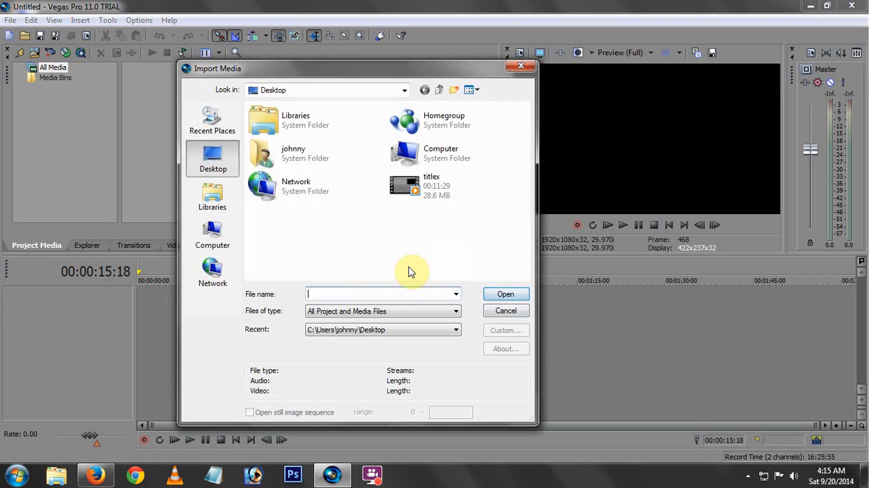
{"action": "left_click", "coordinate": [212, 230]}
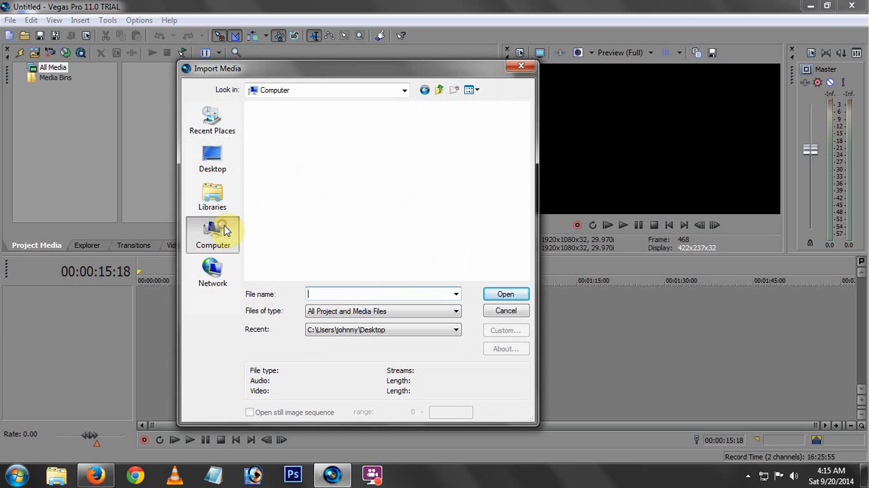
{"action": "left_click", "coordinate": [316, 231]}
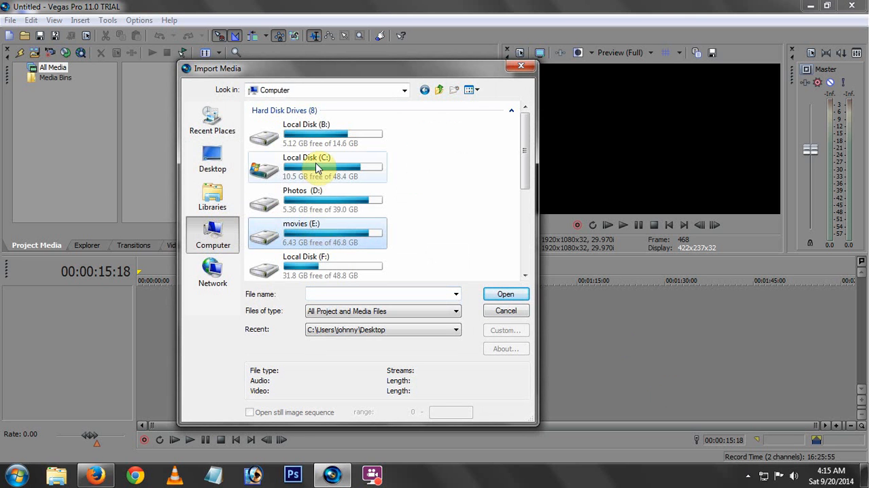
{"action": "left_click", "coordinate": [315, 167]}
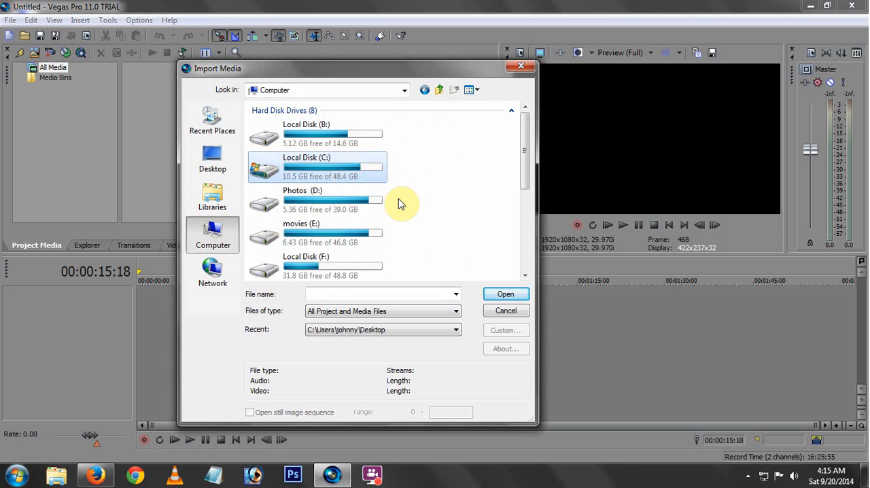
{"action": "scroll", "coordinate": [412, 204], "scroll_direction": "down", "scroll_amount": 1}
{"action": "double_click", "coordinate": [355, 216]}
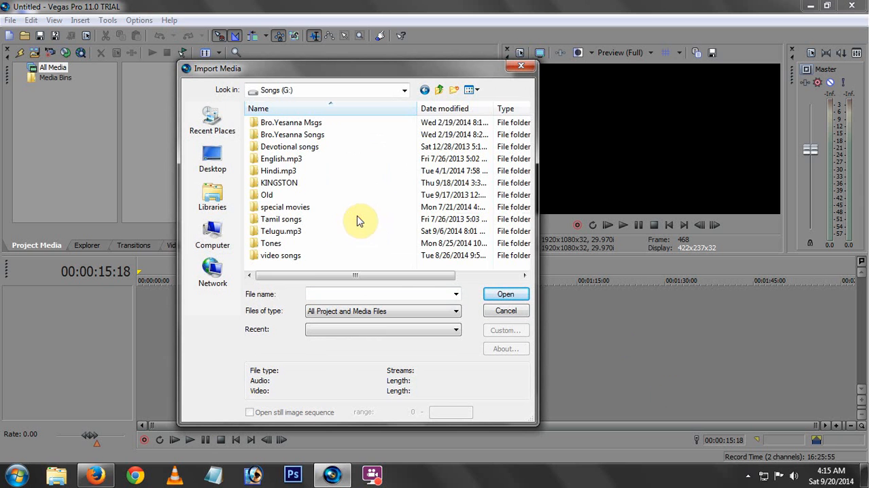
{"action": "double_click", "coordinate": [283, 256]}
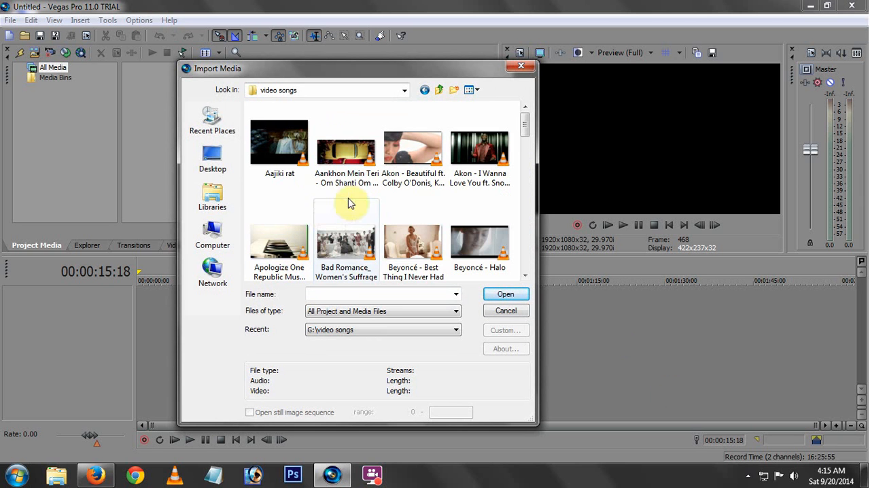
Import the video "Katy Perry - Unconditionally (Official)" into the project media.
{"action": "left_click_drag", "start_coordinate": [523, 128], "coordinate": [524, 219]}
{"action": "left_click", "coordinate": [283, 227]}
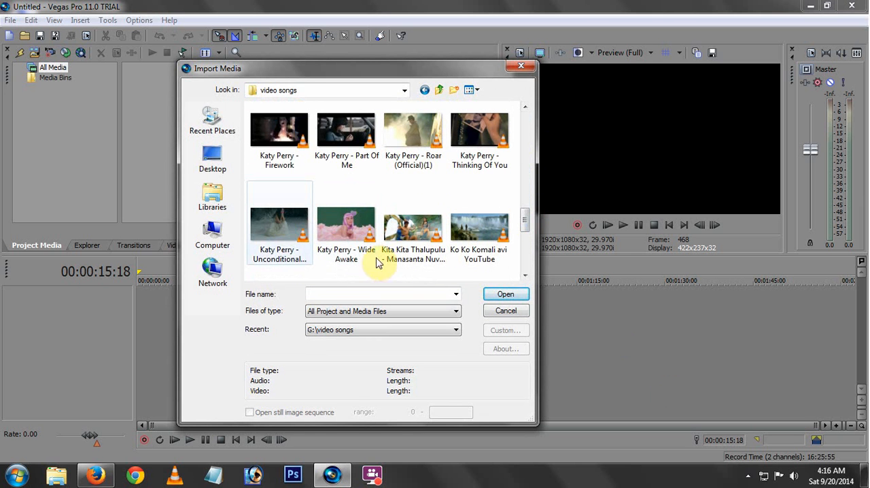
{"action": "left_click", "coordinate": [503, 294]}
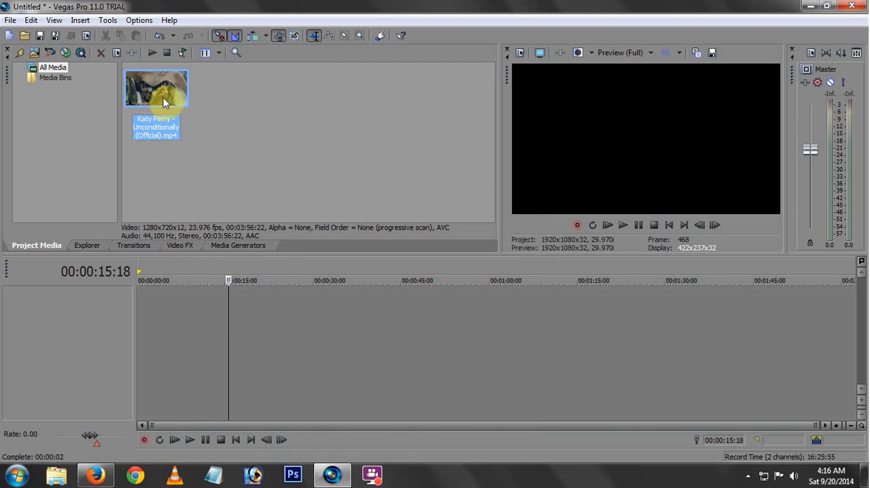
Add the imported video to the timeline and split it at 00:01:29:10.
{"action": "left_click_drag", "start_coordinate": [163, 97], "coordinate": [385, 307]}
{"action": "left_click", "coordinate": [271, 311]}
{"action": "key", "text": "s"}
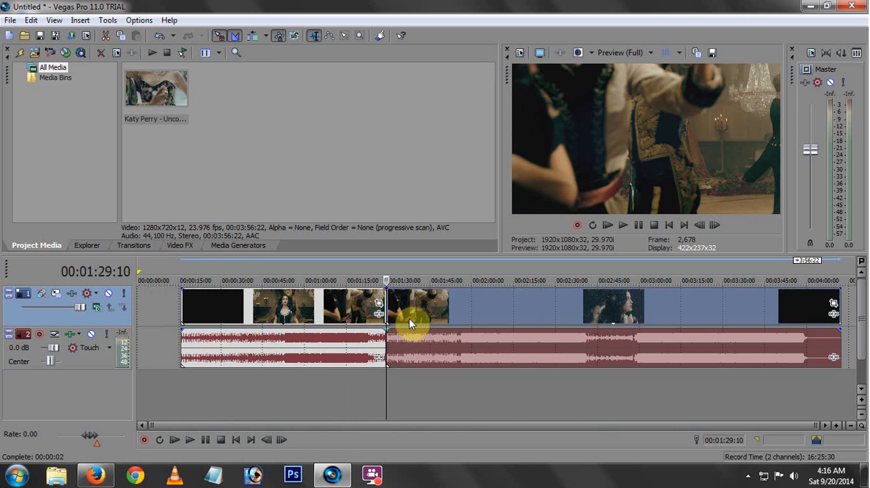
Pull the part after the split away from the first part and delete it.
{"action": "left_click_drag", "start_coordinate": [402, 321], "coordinate": [487, 314]}
{"action": "right_click", "coordinate": [494, 310]}
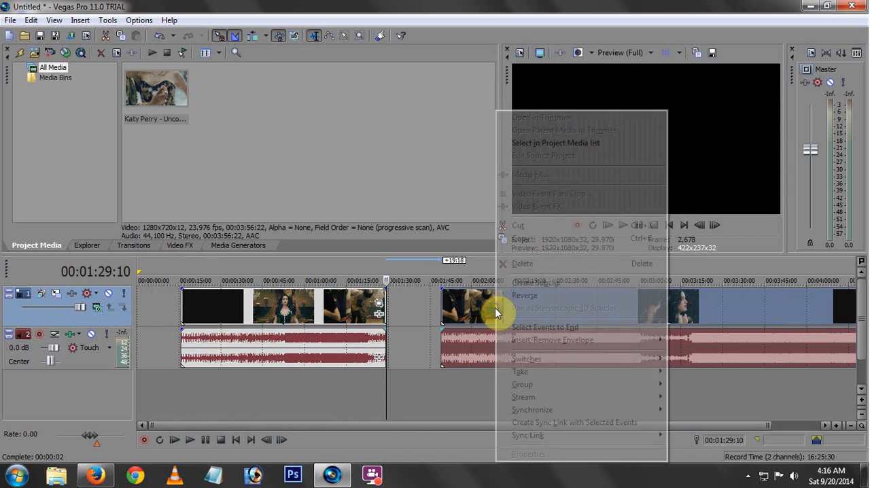
{"action": "left_click", "coordinate": [515, 266]}
Move the remaining clip about 22 seconds later on the timeline and place the cursor at 00:01:07:14.
{"action": "left_click", "coordinate": [258, 310]}
{"action": "left_click_drag", "start_coordinate": [300, 310], "coordinate": [355, 310]}
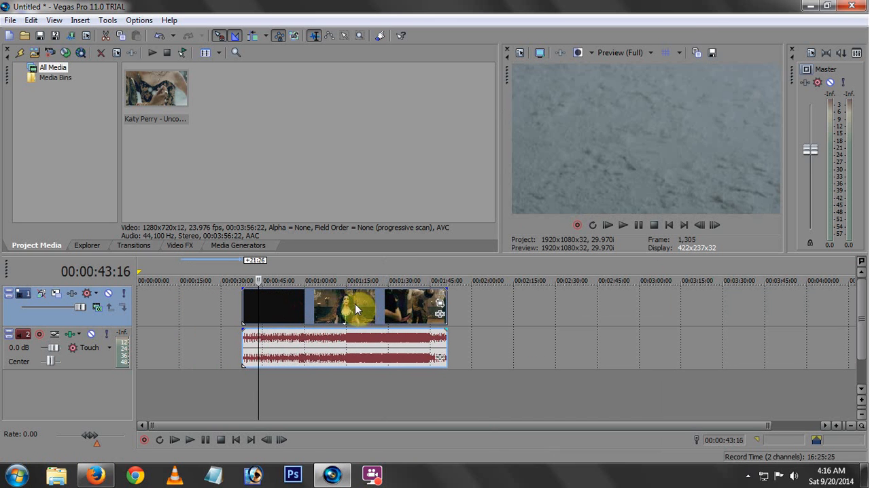
{"action": "left_click", "coordinate": [305, 303]}
{"action": "left_click", "coordinate": [325, 307]}
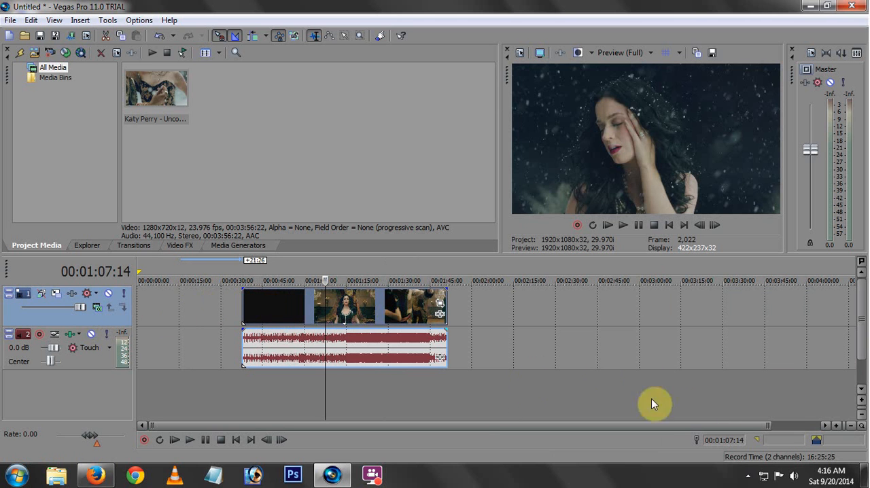
Move the clip back to the very start of the timeline.
{"action": "left_click", "coordinate": [837, 426]}
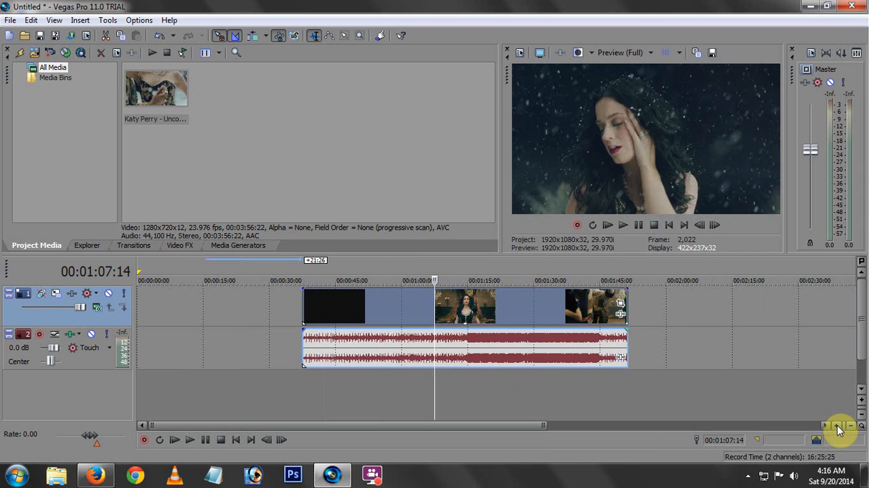
{"action": "left_click", "coordinate": [837, 426]}
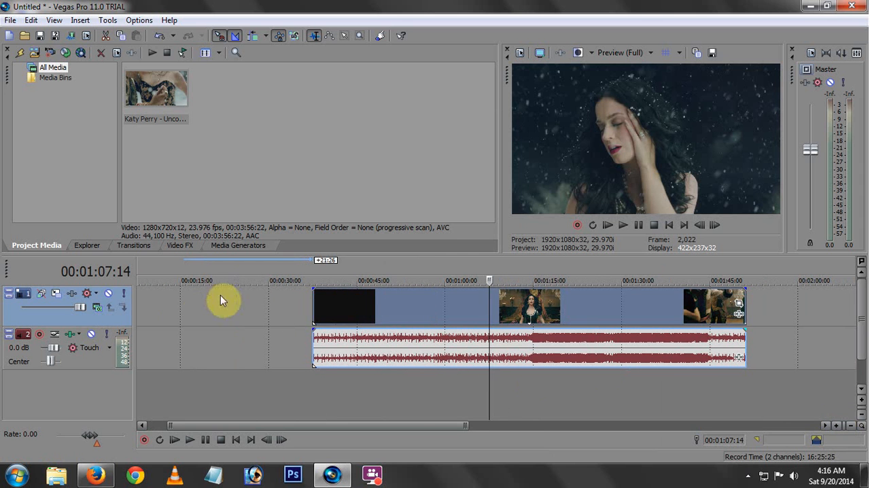
{"action": "left_click_drag", "start_coordinate": [386, 305], "coordinate": [278, 311]}
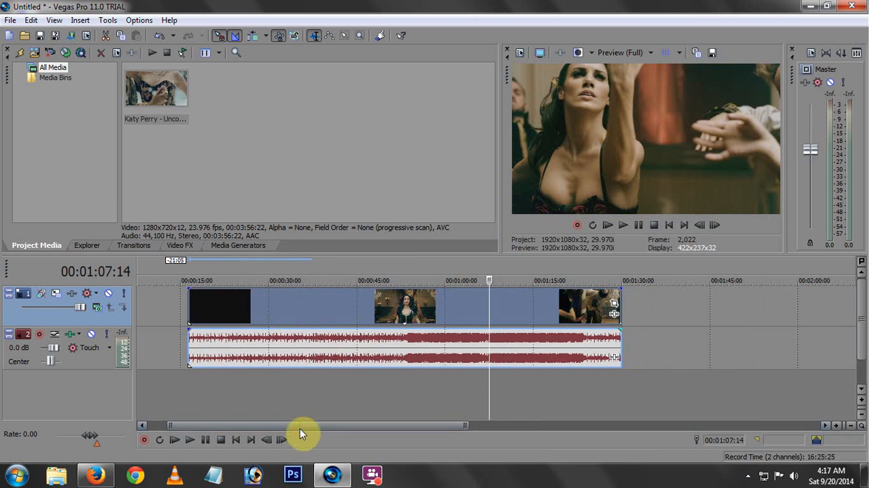
{"action": "left_click_drag", "start_coordinate": [300, 428], "coordinate": [263, 427]}
{"action": "left_click_drag", "start_coordinate": [340, 311], "coordinate": [238, 308]}
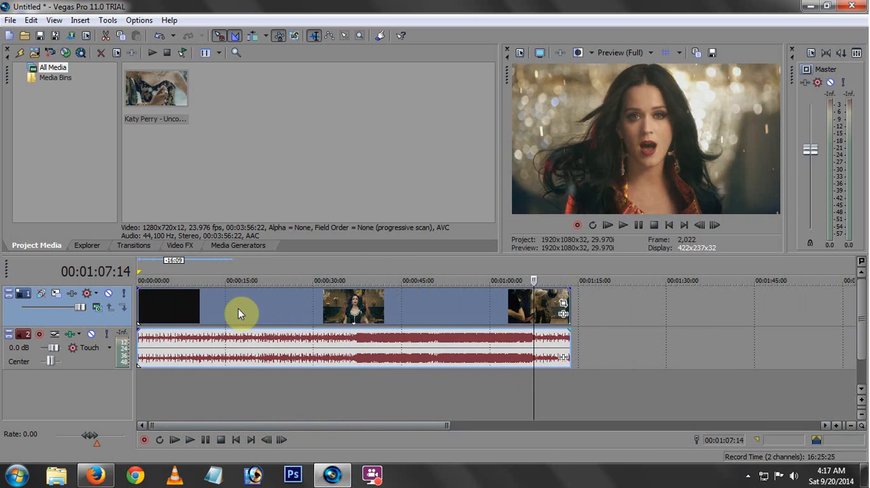
Shift the clip so that it starts at about 6 seconds on the timeline.
{"action": "left_click", "coordinate": [176, 309]}
{"action": "left_click_drag", "start_coordinate": [177, 308], "coordinate": [203, 308]}
{"action": "scroll", "coordinate": [282, 314], "scroll_direction": "up", "scroll_amount": 2}
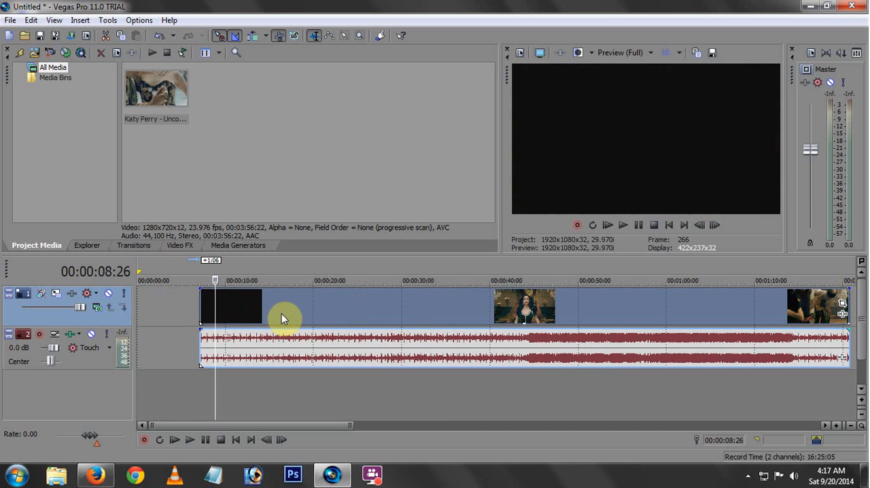
{"action": "mouse_move", "coordinate": [281, 313]}
{"action": "left_mouse_down"}
{"action": "mouse_move", "coordinate": [252, 315]}
{"action": "mouse_move", "coordinate": [271, 314]}
{"action": "left_mouse_up"}
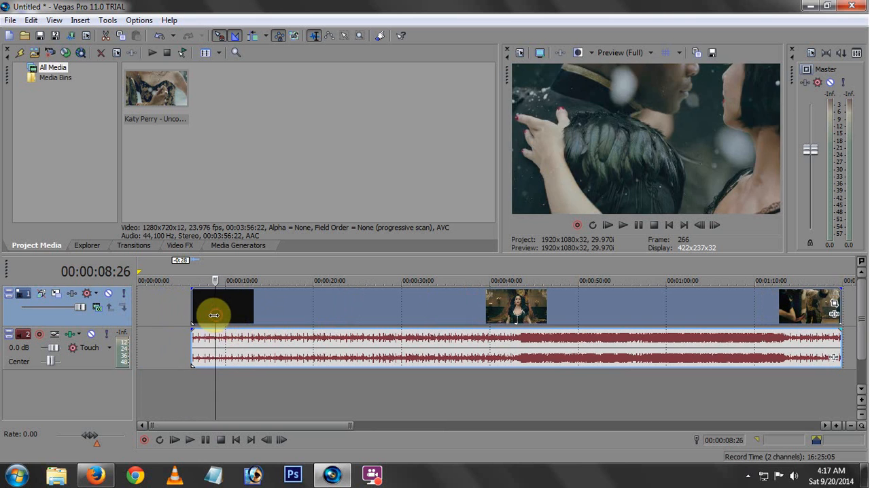
Find the cut point near the end of the clip and split it at 00:01:17:09.
{"action": "left_click_drag", "start_coordinate": [215, 313], "coordinate": [773, 306]}
{"action": "key", "text": "space"}
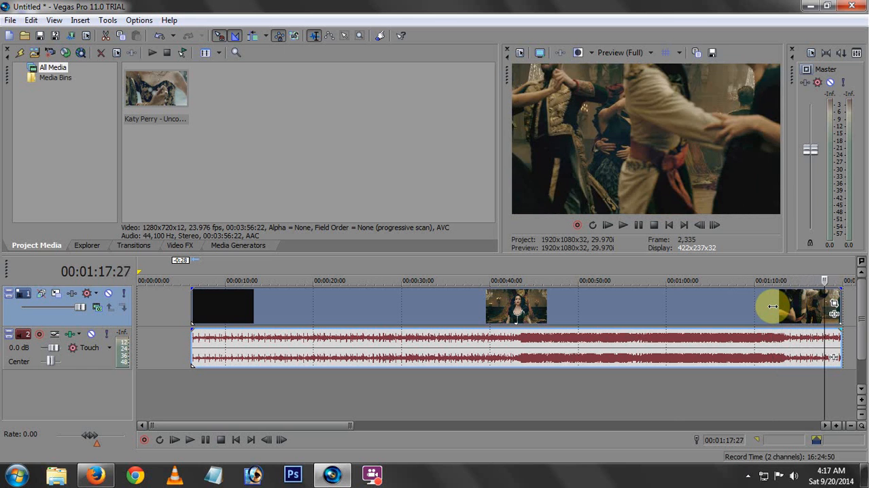
{"action": "key", "text": "Left"}
{"action": "key", "text": "Left"}
{"action": "key", "text": "Left"}
{"action": "key", "text": "Left"}
{"action": "key", "text": "Left"}
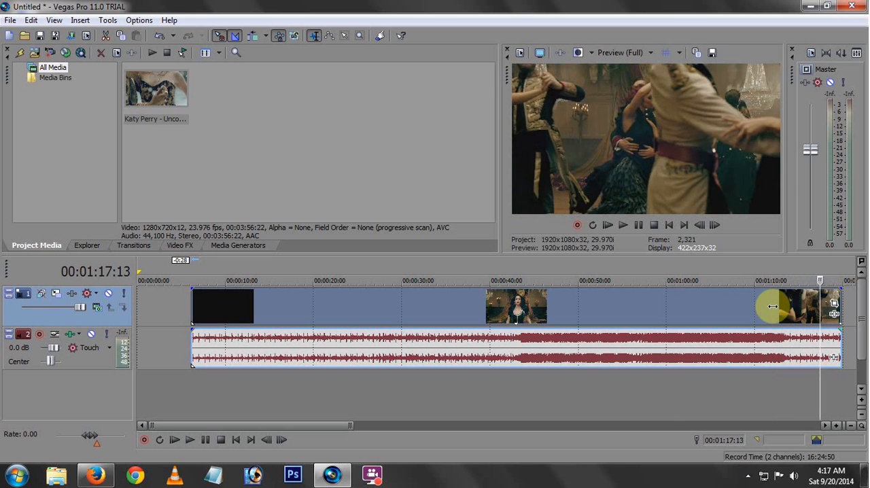
{"action": "key", "text": "Right"}
{"action": "key", "text": "Right"}
{"action": "key", "text": "Right"}
{"action": "key", "text": "Right"}
{"action": "key", "text": "Right"}
{"action": "key", "text": "Right"}
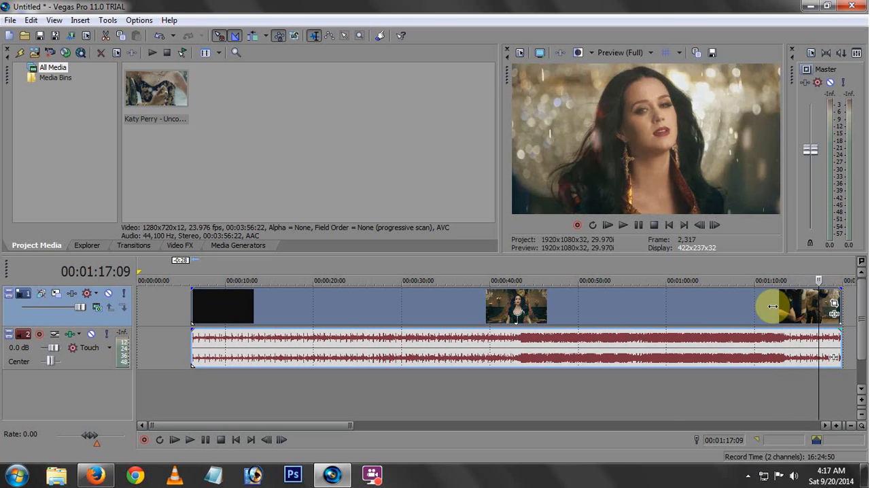
{"action": "key", "text": "Left"}
{"action": "key", "text": "Left"}
{"action": "key", "text": "s"}
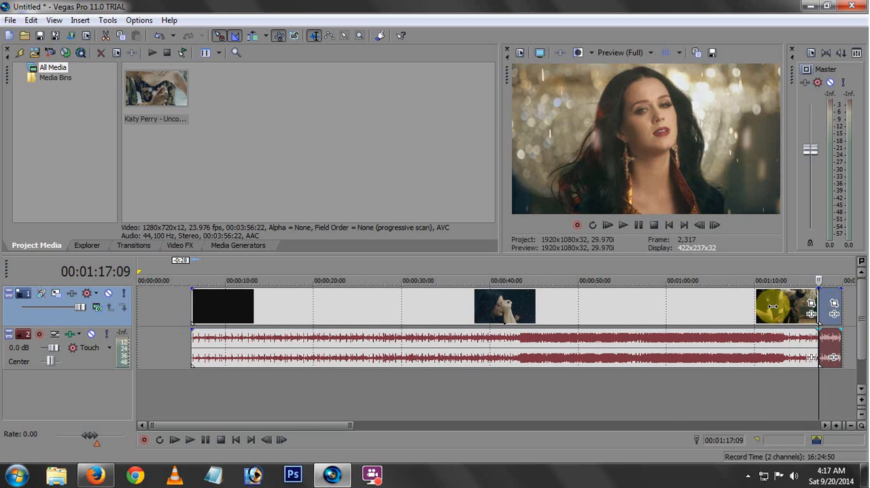
Delete the short piece after the new split.
{"action": "left_click", "coordinate": [831, 312]}
{"action": "right_click", "coordinate": [831, 311]}
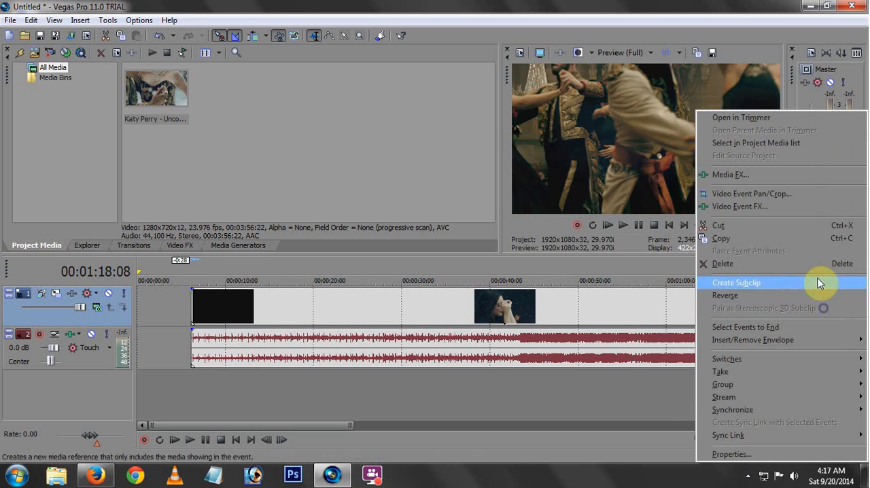
{"action": "left_click", "coordinate": [746, 262]}
Place the cursor at 00:00:13:23 and apply the (Default) preset of the Black and White video effect to the remaining clip.
{"action": "left_click", "coordinate": [234, 305]}
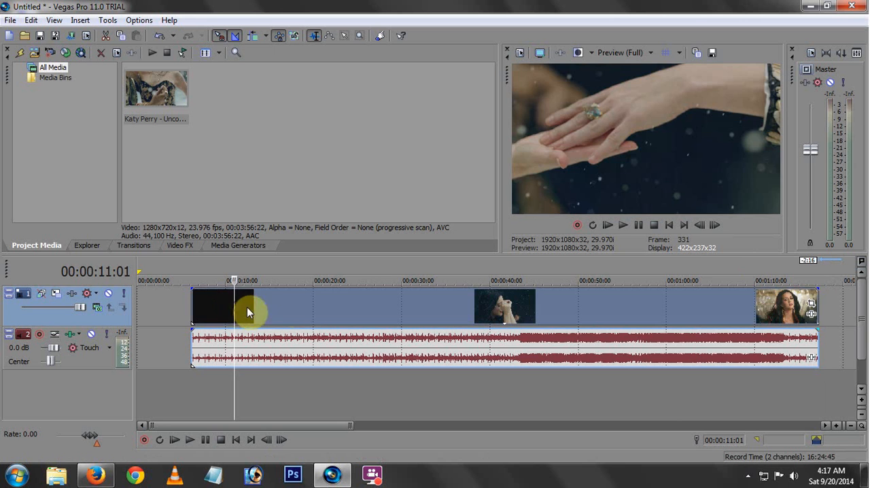
{"action": "left_click_drag", "start_coordinate": [234, 307], "coordinate": [258, 311]}
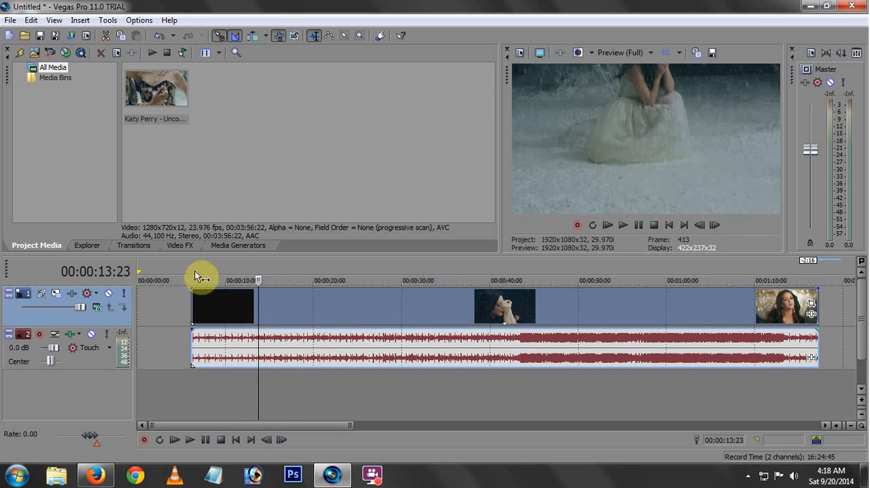
{"action": "left_click", "coordinate": [183, 247]}
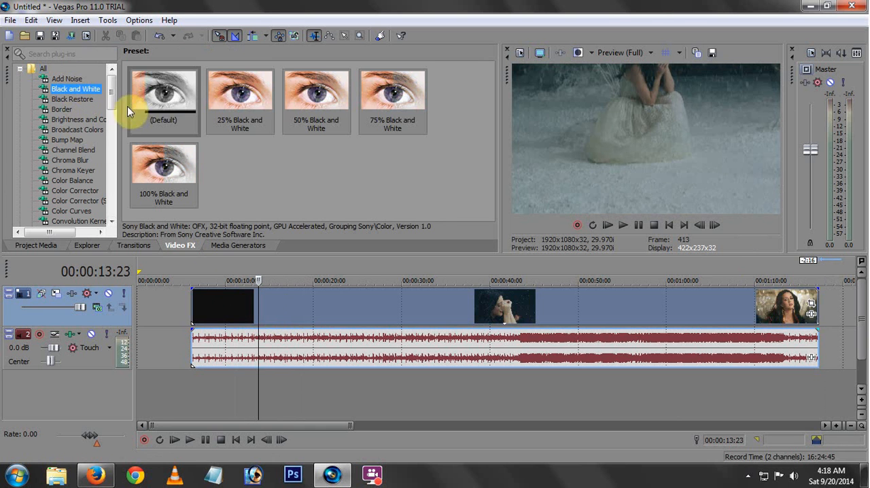
{"action": "left_click", "coordinate": [175, 126]}
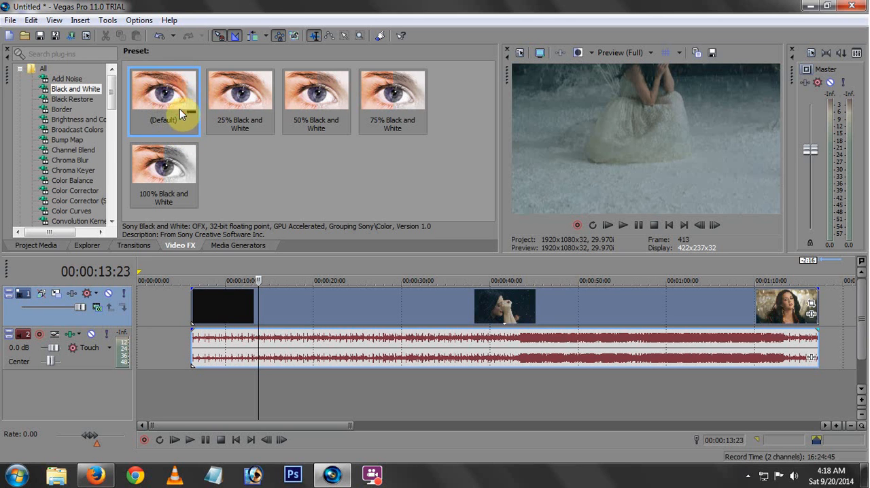
{"action": "left_click_drag", "start_coordinate": [179, 109], "coordinate": [444, 308]}
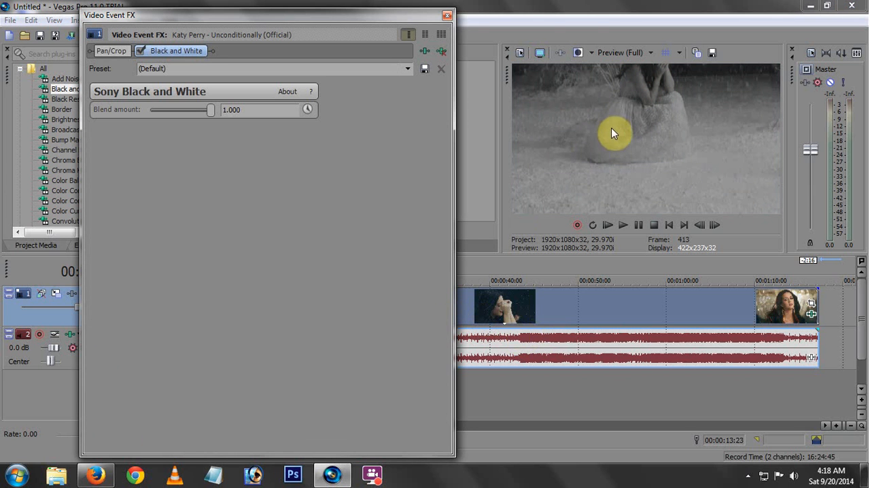
{"action": "left_click", "coordinate": [446, 15]}
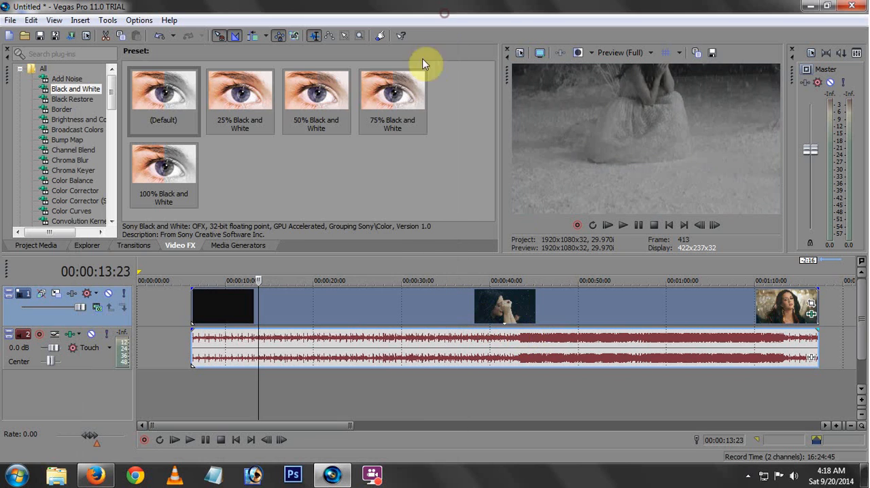
Lower the master volume and play the clip from 00:00:22:12 to preview the black and white effect.
{"action": "left_click", "coordinate": [334, 313]}
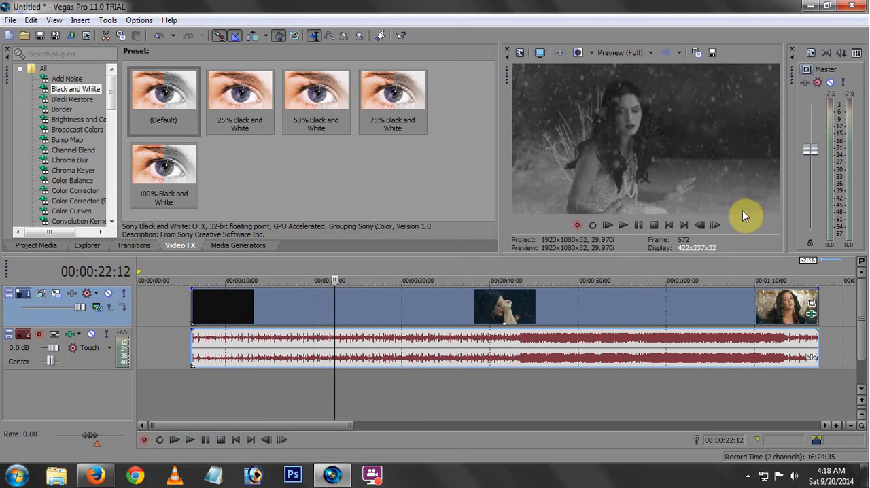
{"action": "left_click_drag", "start_coordinate": [814, 148], "coordinate": [811, 208]}
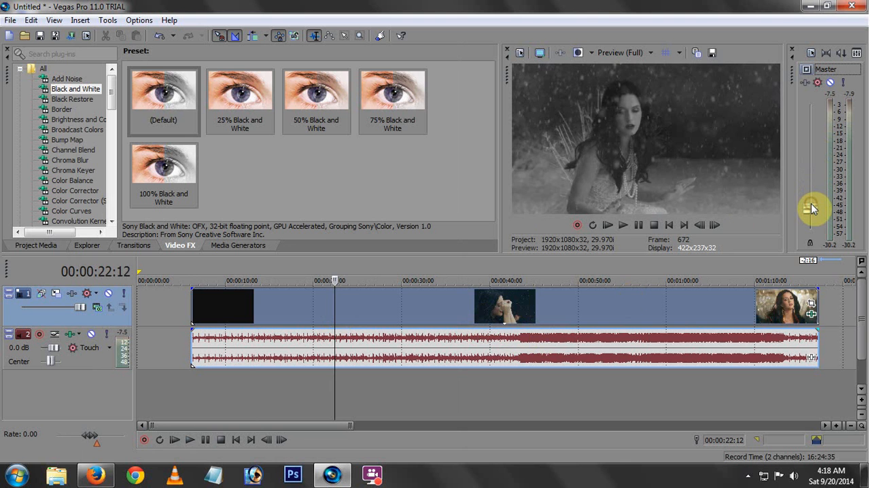
{"action": "key", "text": "space"}
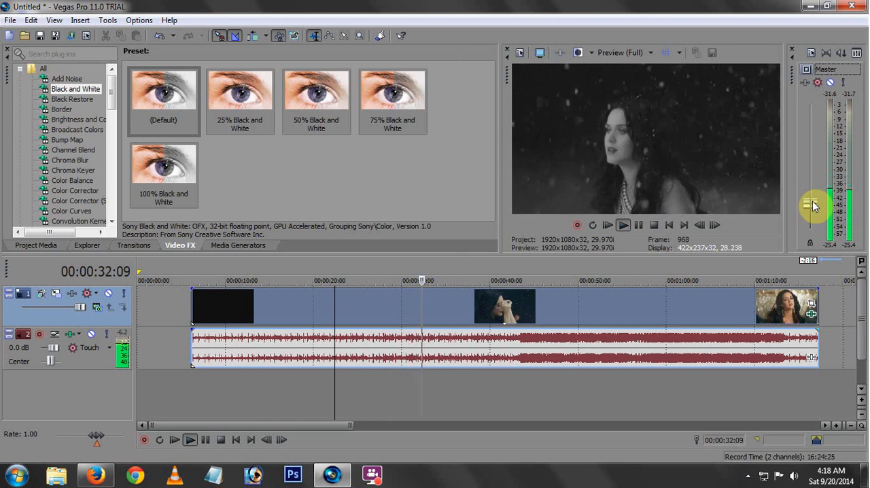
{"action": "key", "text": "space"}
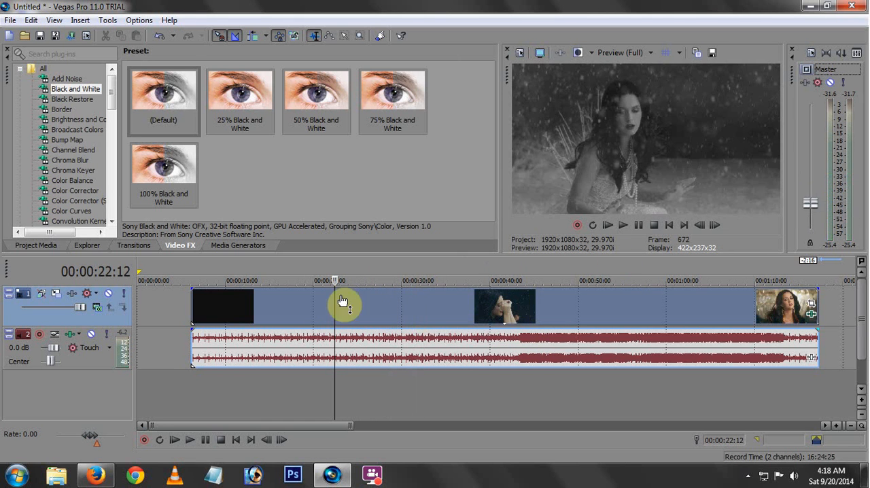
Move the cursor to 00:00:34:05 and switch the clip's Black and White effect off and back on.
{"action": "left_click_drag", "start_coordinate": [336, 307], "coordinate": [439, 315]}
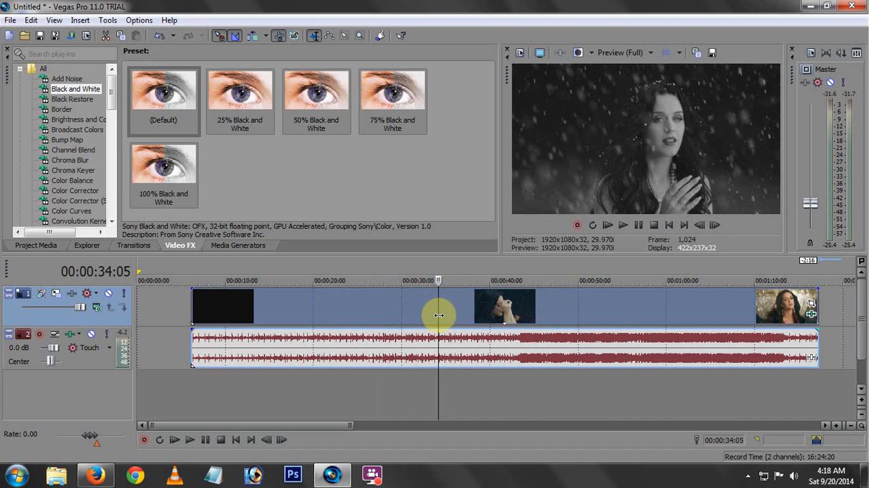
{"action": "left_click", "coordinate": [812, 314]}
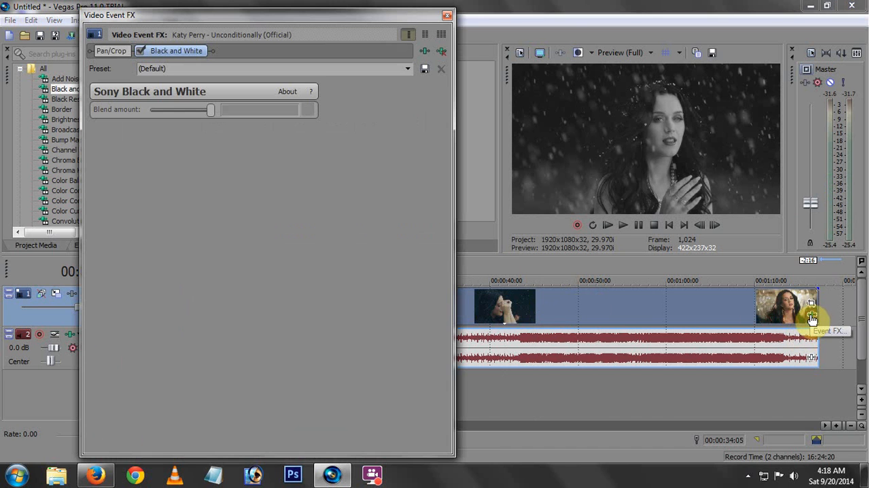
{"action": "left_click", "coordinate": [140, 50]}
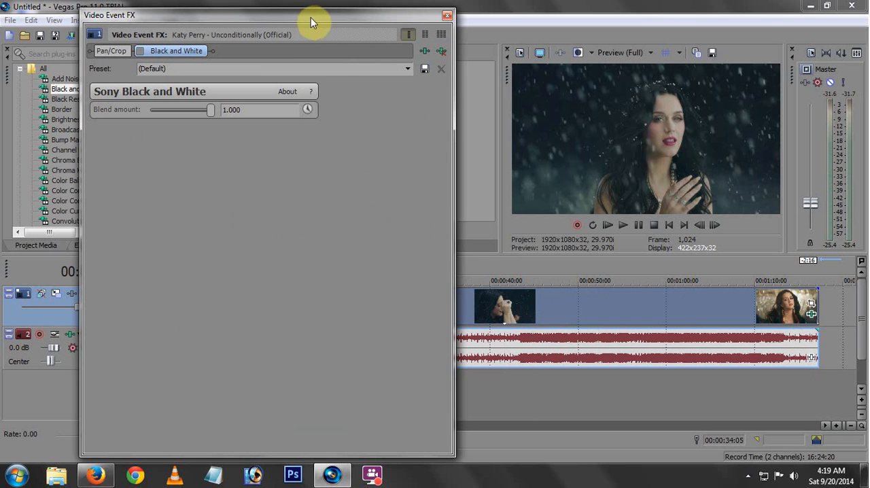
{"action": "left_click", "coordinate": [140, 52]}
{"action": "left_click", "coordinate": [447, 15]}
Place the cursor at 00:00:23:04 and apply the (Default) preset of the Color Curves video effect to the clip.
{"action": "left_click", "coordinate": [257, 317]}
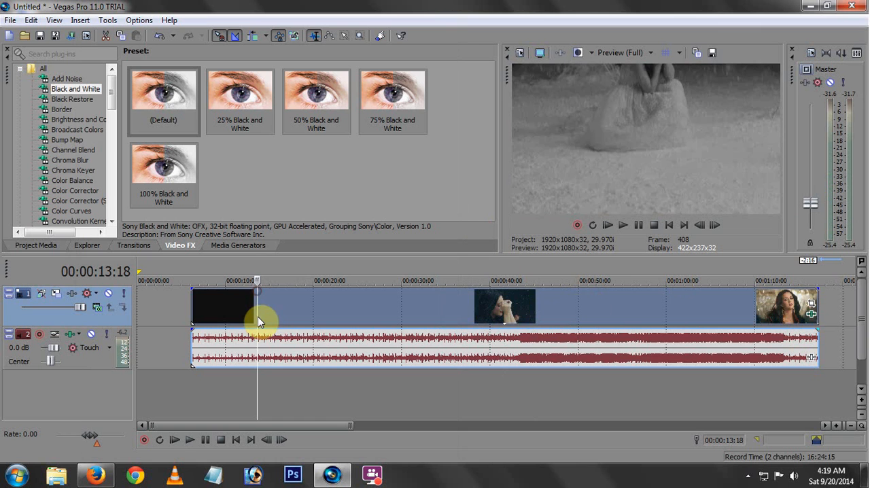
{"action": "left_click_drag", "start_coordinate": [249, 305], "coordinate": [340, 315]}
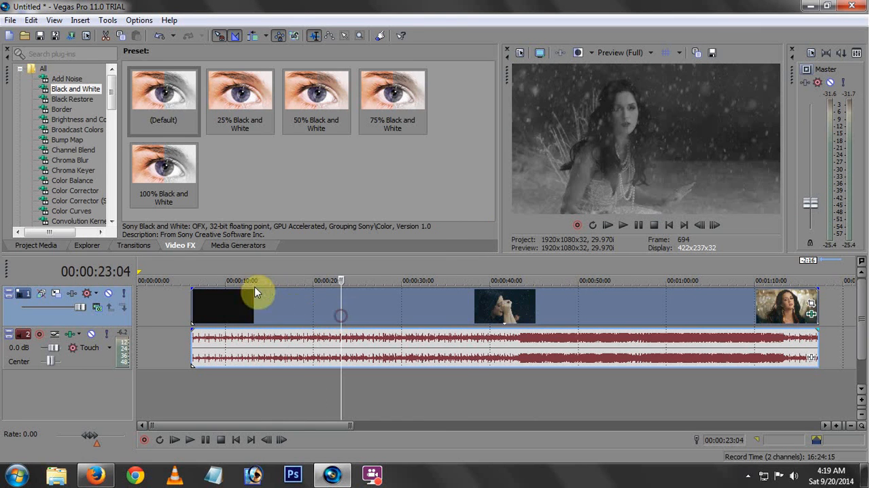
{"action": "left_click_drag", "start_coordinate": [111, 86], "coordinate": [105, 112]}
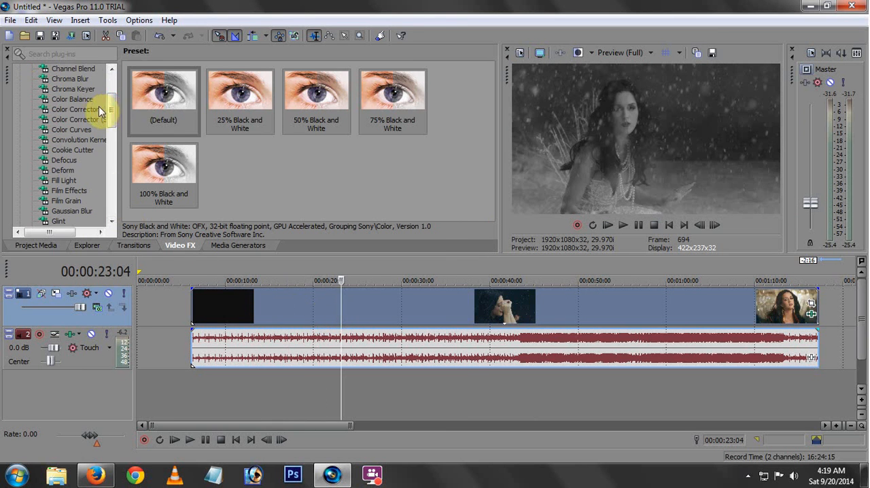
{"action": "left_click", "coordinate": [68, 129]}
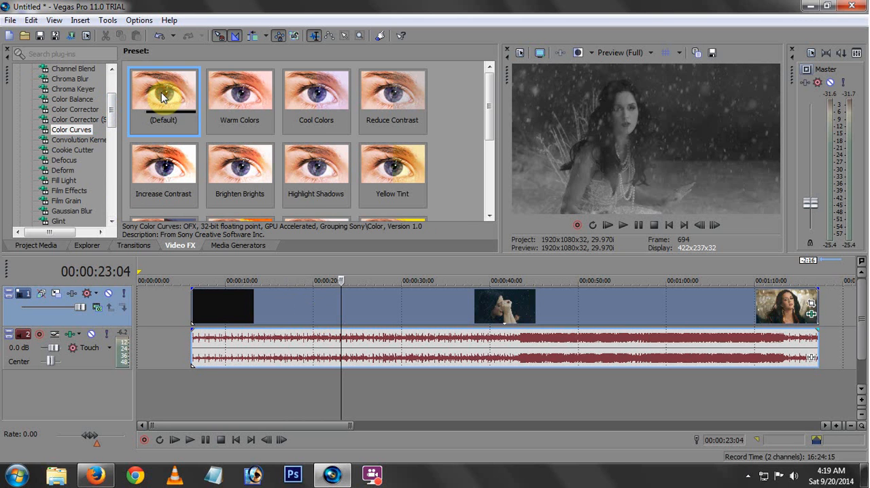
{"action": "left_click_drag", "start_coordinate": [168, 102], "coordinate": [368, 305]}
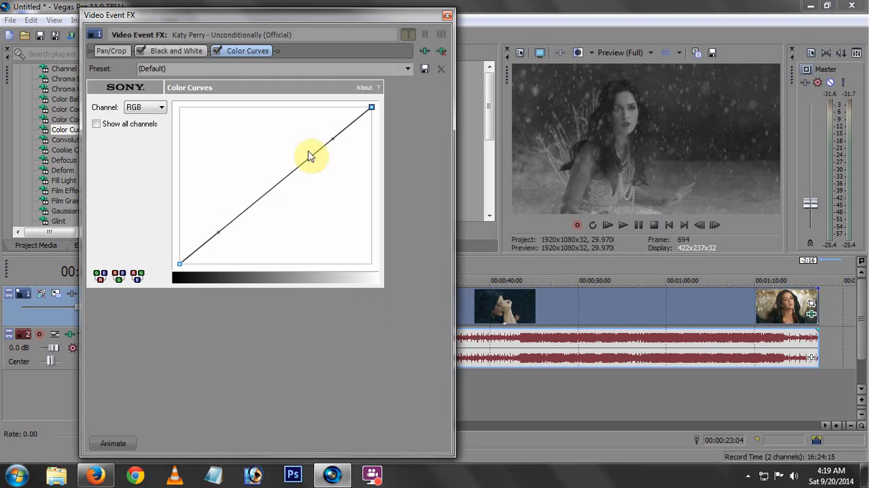
Bend the clip's RGB color curve slightly upward near the highlights, adjust the shadow handle, and preview the clip at 00:00:21:16.
{"action": "left_click_drag", "start_coordinate": [333, 140], "coordinate": [318, 130]}
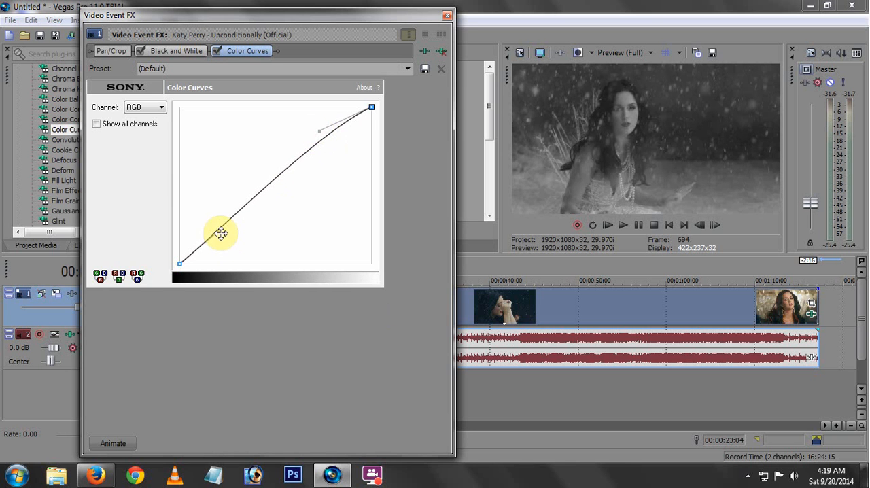
{"action": "mouse_move", "coordinate": [219, 229]}
{"action": "left_mouse_down"}
{"action": "mouse_move", "coordinate": [229, 238]}
{"action": "mouse_move", "coordinate": [229, 225]}
{"action": "left_mouse_up"}
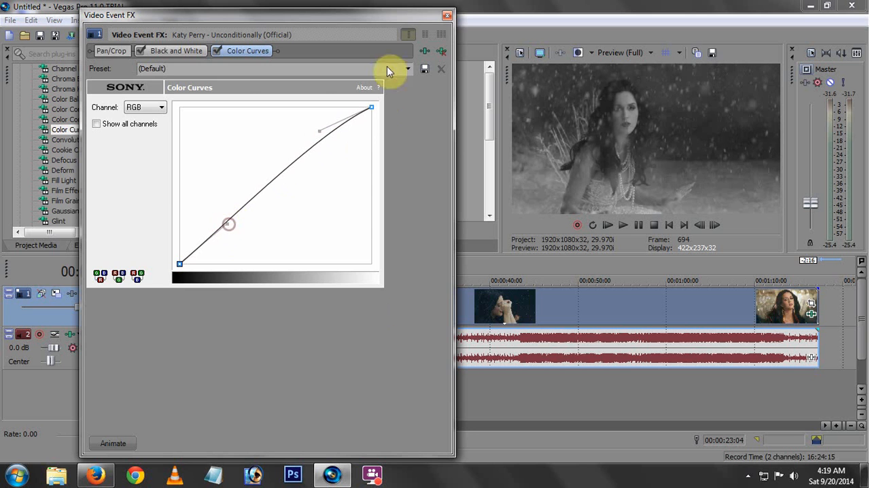
{"action": "left_click", "coordinate": [447, 15]}
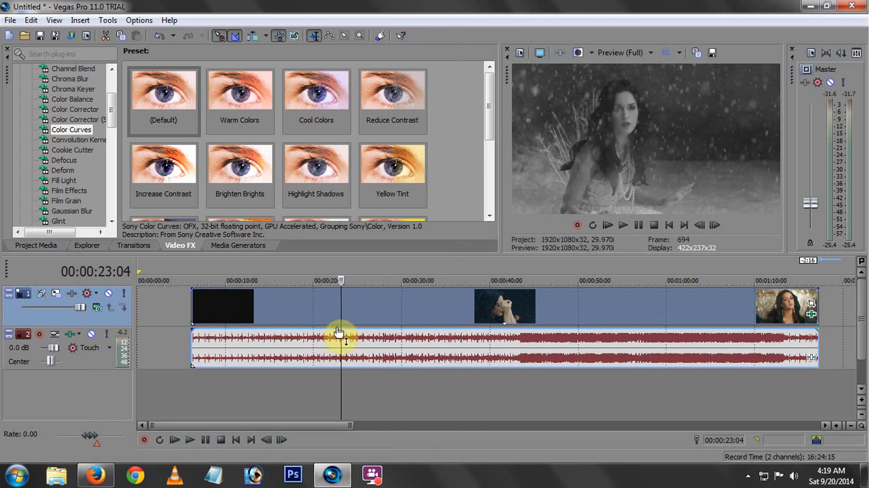
{"action": "mouse_move", "coordinate": [339, 314]}
{"action": "left_mouse_down"}
{"action": "mouse_move", "coordinate": [560, 314]}
{"action": "mouse_move", "coordinate": [327, 314]}
{"action": "left_mouse_up"}
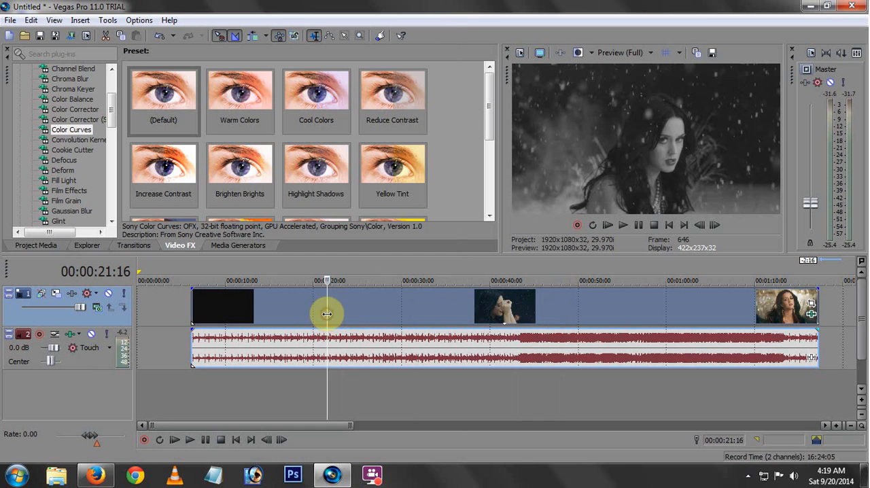
Add the (Default) Titles & Text generator on a new track below the audio, starting about 3 seconds in.
{"action": "left_click", "coordinate": [227, 246]}
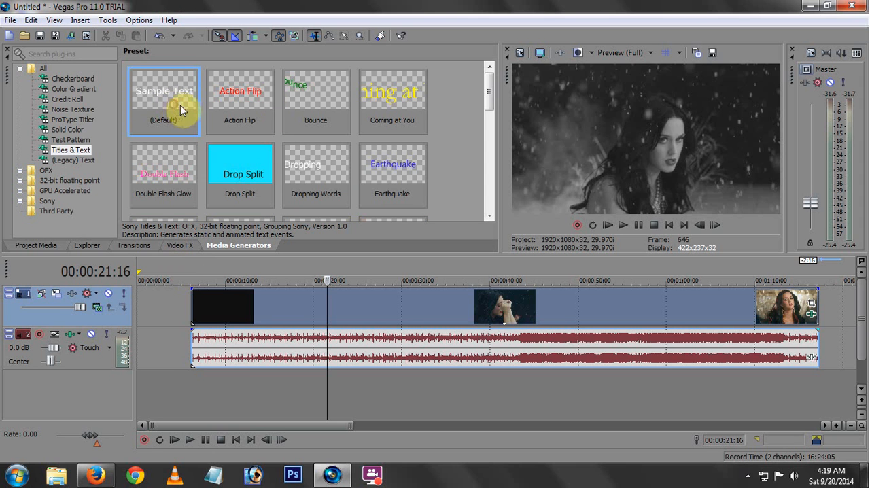
{"action": "left_click_drag", "start_coordinate": [180, 107], "coordinate": [166, 320]}
{"action": "left_click_drag", "start_coordinate": [170, 400], "coordinate": [172, 399]}
{"action": "left_click", "coordinate": [380, 10]}
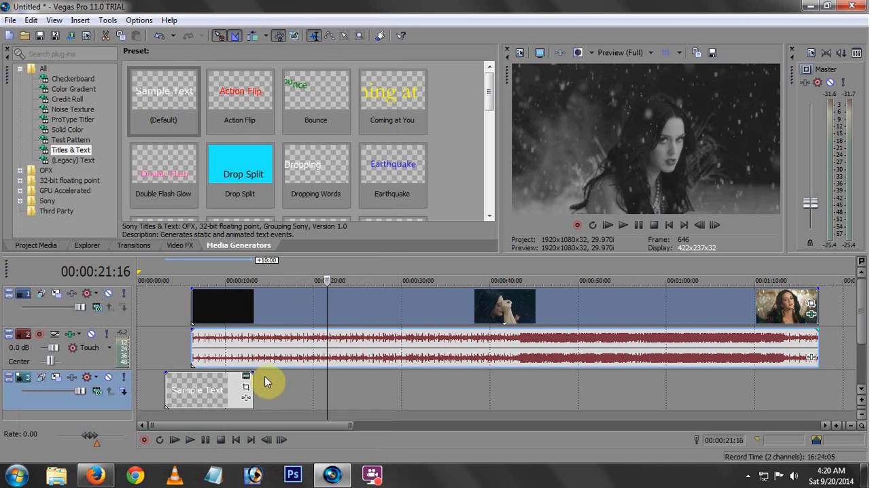
Shorten the title event to about 5 seconds and move it onto video track 1 ahead of the clip.
{"action": "left_click_drag", "start_coordinate": [250, 384], "coordinate": [205, 384]}
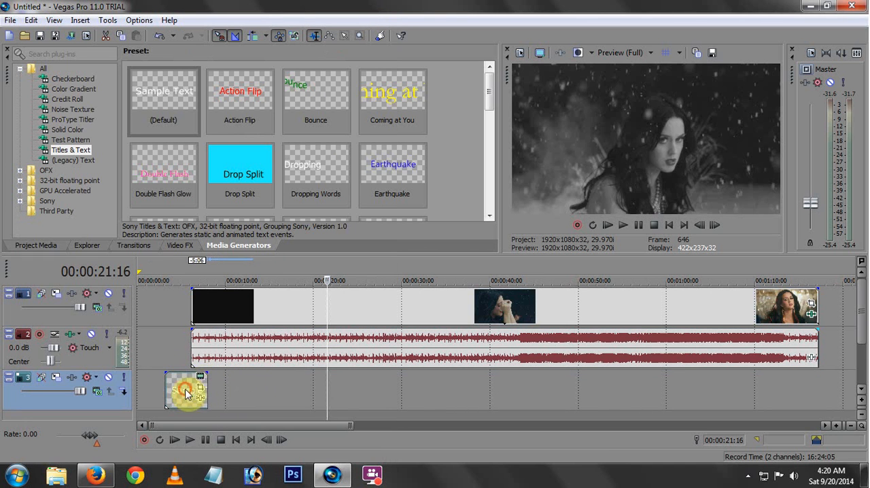
{"action": "mouse_move", "coordinate": [159, 306]}
{"action": "left_mouse_down"}
{"action": "mouse_move", "coordinate": [168, 303]}
{"action": "mouse_move", "coordinate": [160, 306]}
{"action": "left_mouse_up"}
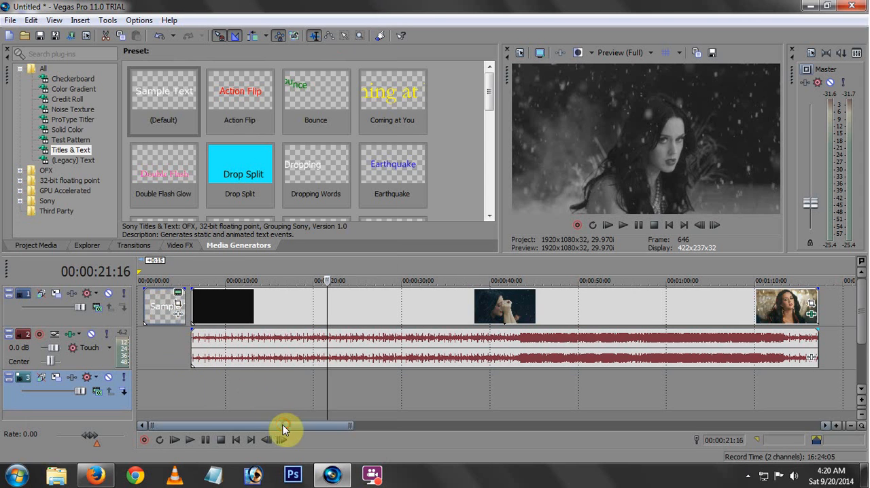
With the cursor on the title at 00:00:02:29, set its text to size 20 in the Today font.
{"action": "left_click", "coordinate": [163, 309]}
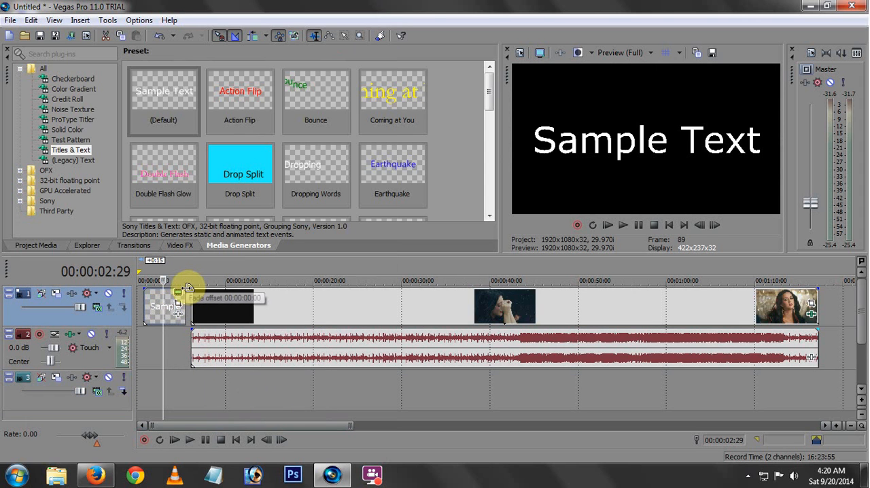
{"action": "left_click", "coordinate": [177, 293]}
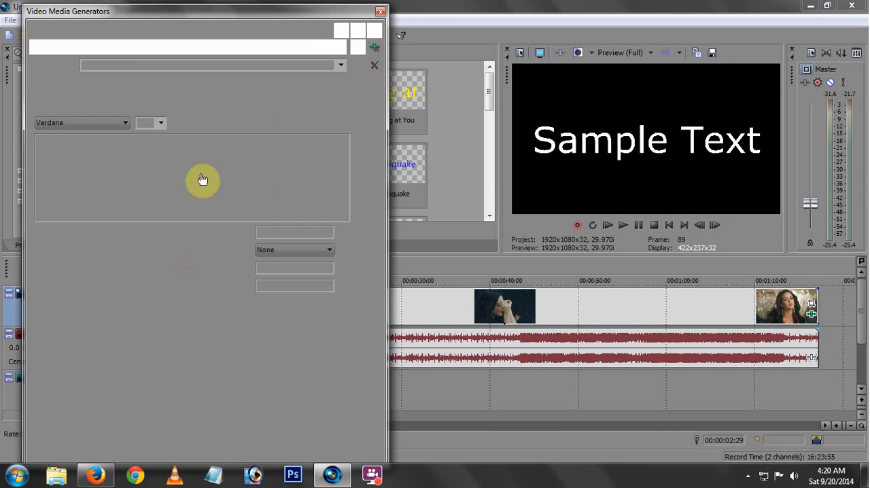
{"action": "left_click_drag", "start_coordinate": [299, 158], "coordinate": [38, 160]}
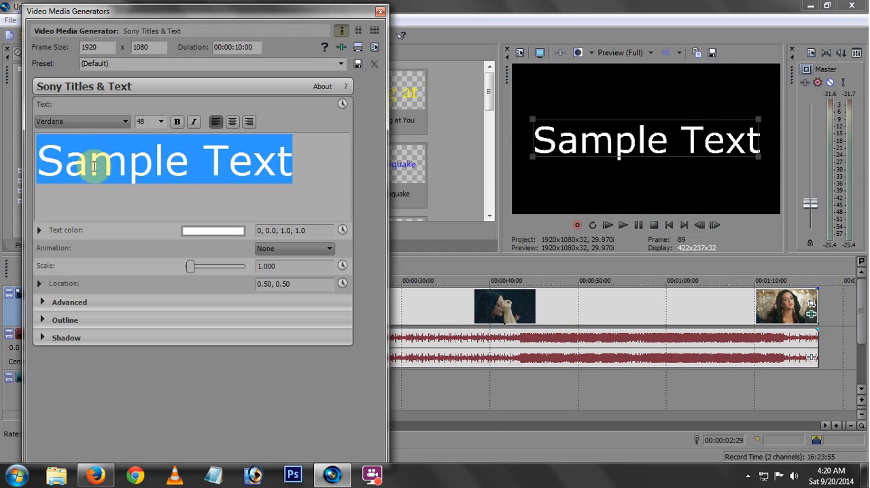
{"action": "left_click", "coordinate": [162, 121]}
{"action": "left_click", "coordinate": [148, 183]}
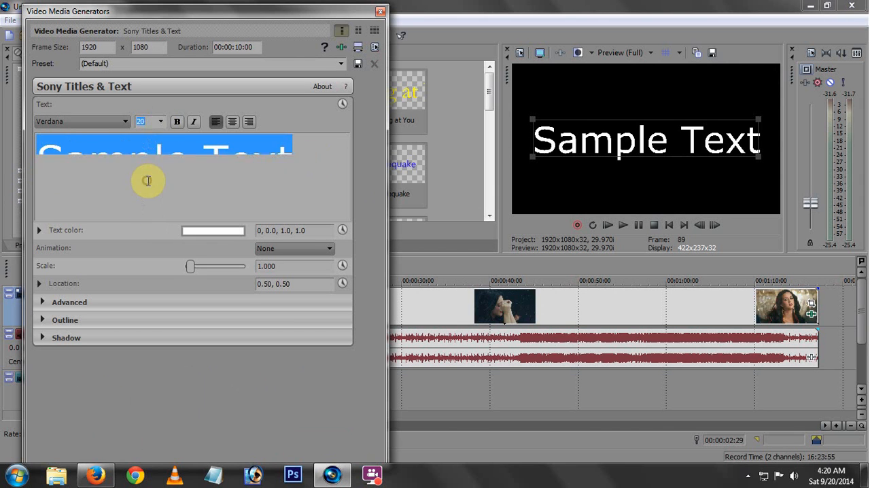
{"action": "left_click", "coordinate": [119, 121]}
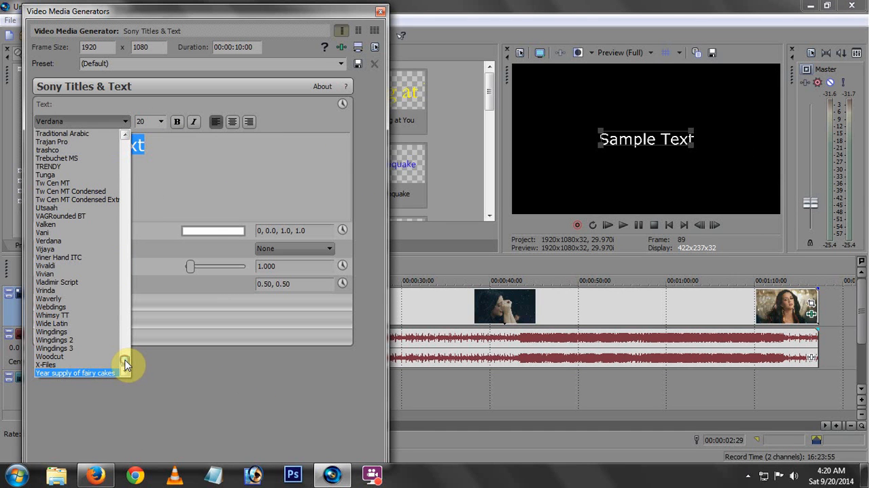
{"action": "left_click", "coordinate": [124, 136]}
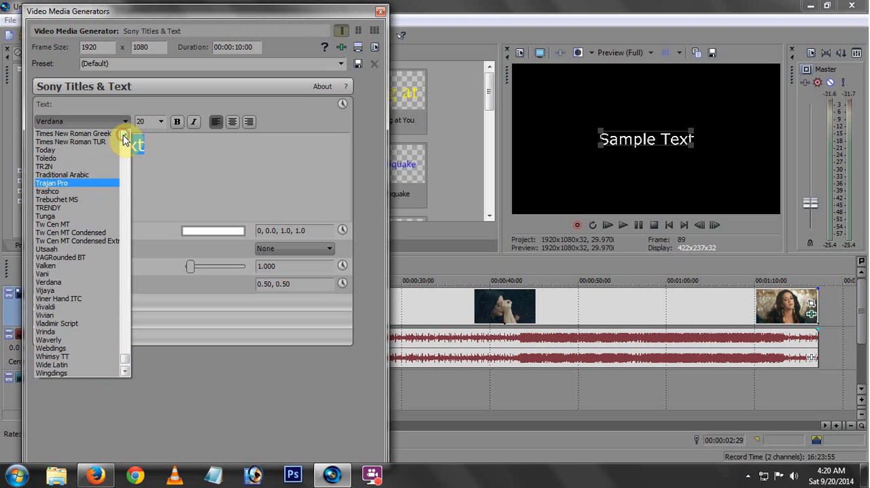
{"action": "left_click", "coordinate": [91, 150]}
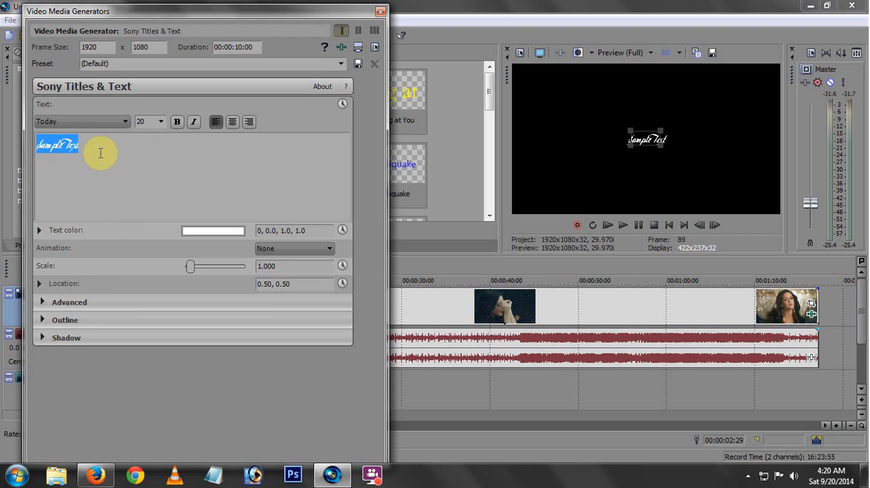
Replace the title's sample text with "Unconditionally".
{"action": "left_click", "coordinate": [89, 143]}
{"action": "left_click_drag", "start_coordinate": [89, 143], "coordinate": [41, 144]}
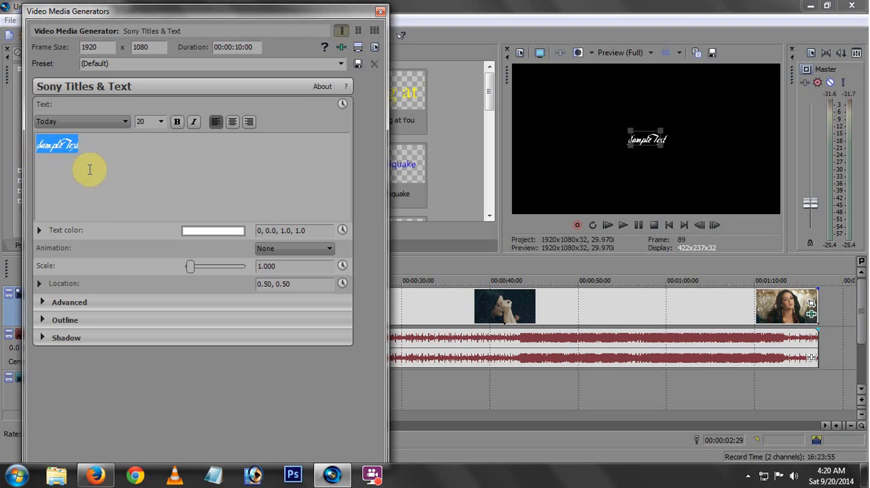
{"action": "key", "text": "Delete"}
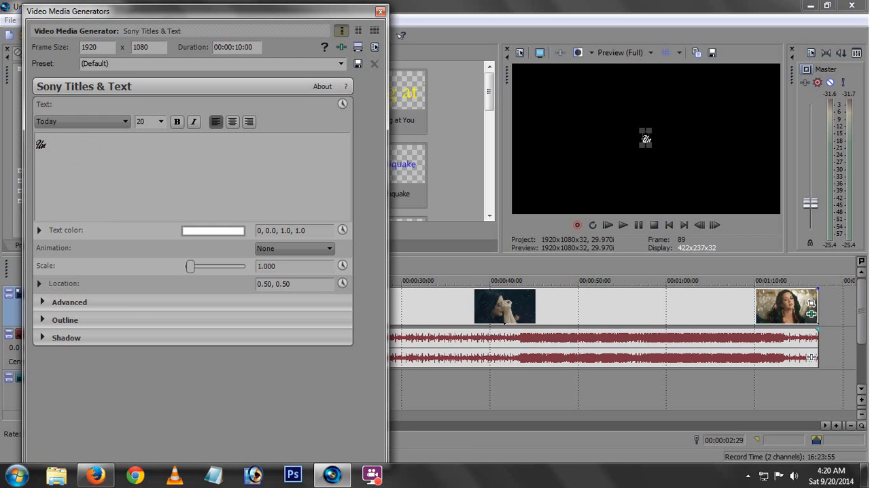
{"action": "type", "text": "Unconditiona"}
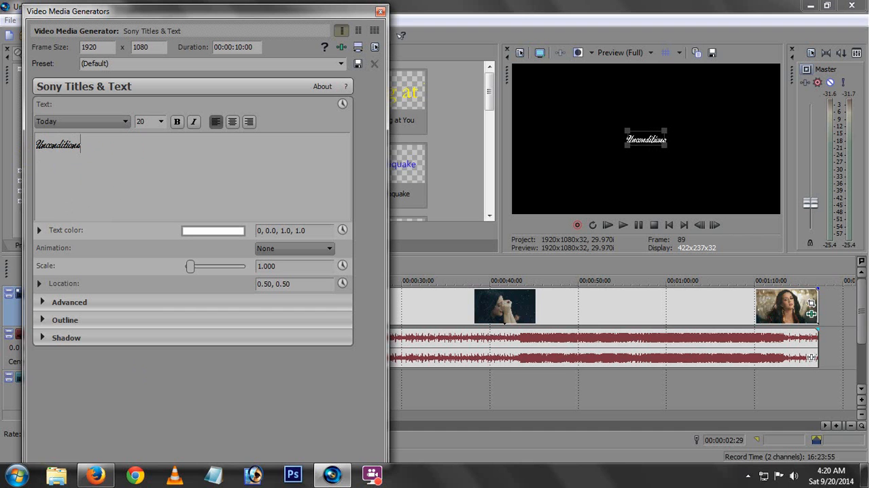
{"action": "type", "text": "lly"}
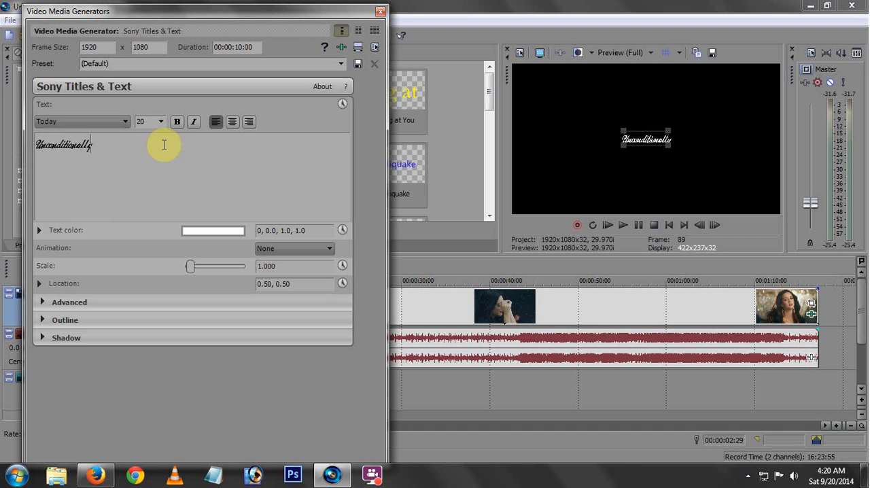
Try size 22 on the title text, settle on size 24, and close the title settings.
{"action": "left_click_drag", "start_coordinate": [116, 142], "coordinate": [52, 155]}
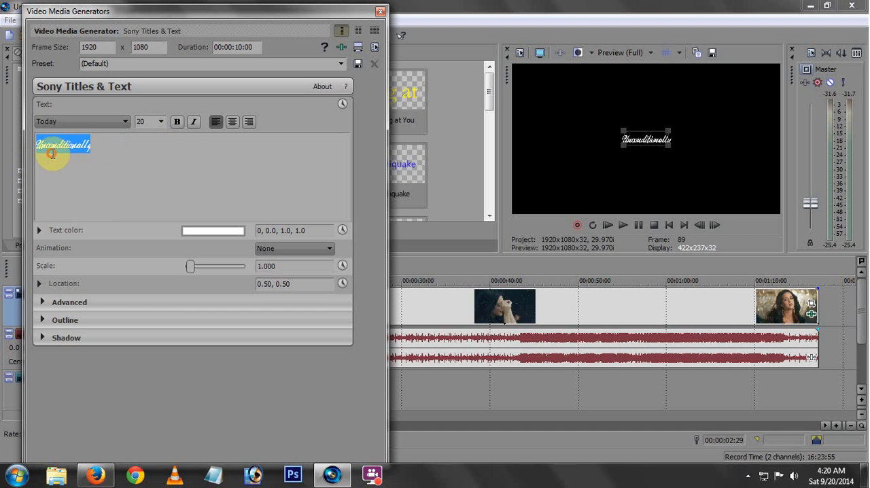
{"action": "left_click", "coordinate": [161, 121]}
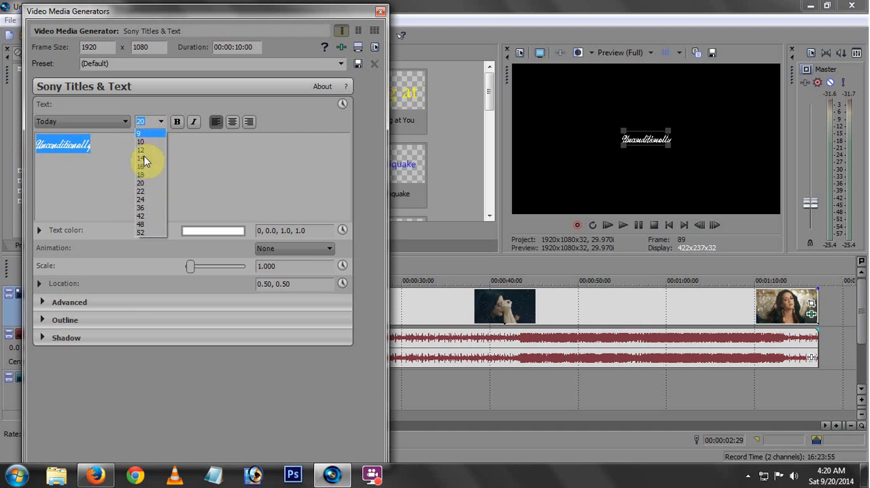
{"action": "left_click", "coordinate": [143, 194]}
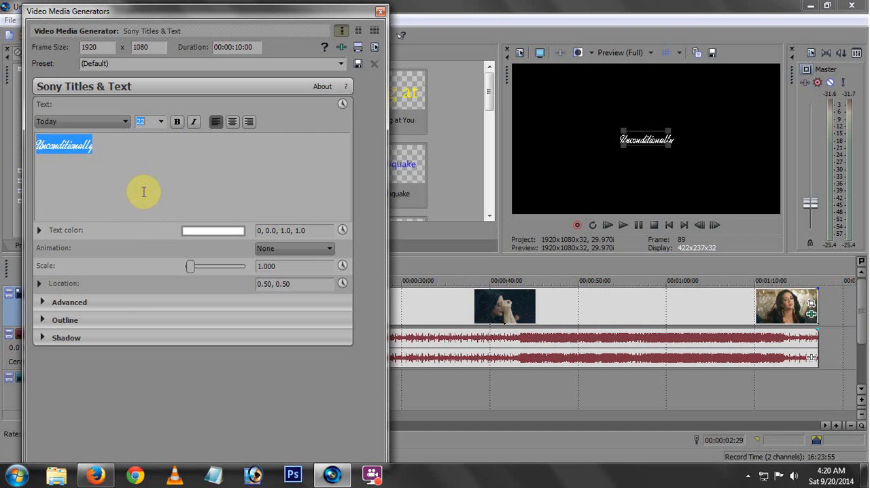
{"action": "left_click", "coordinate": [159, 124]}
{"action": "left_click", "coordinate": [151, 199]}
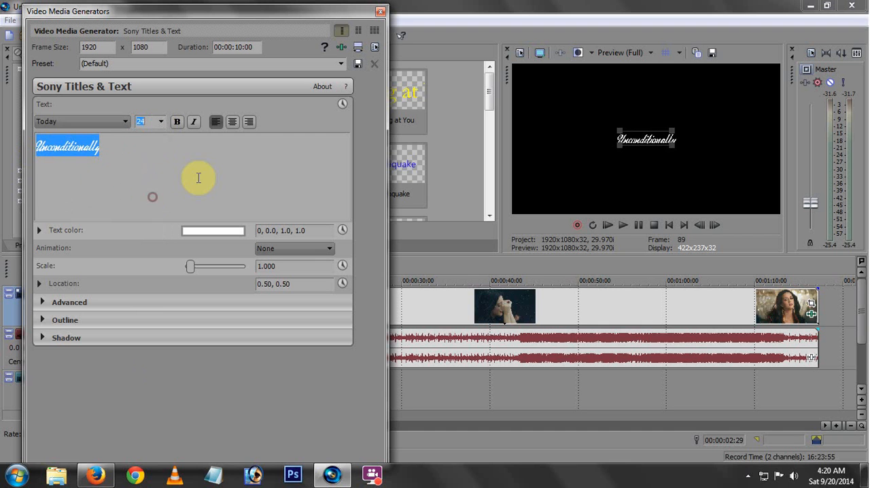
{"action": "left_click", "coordinate": [247, 172]}
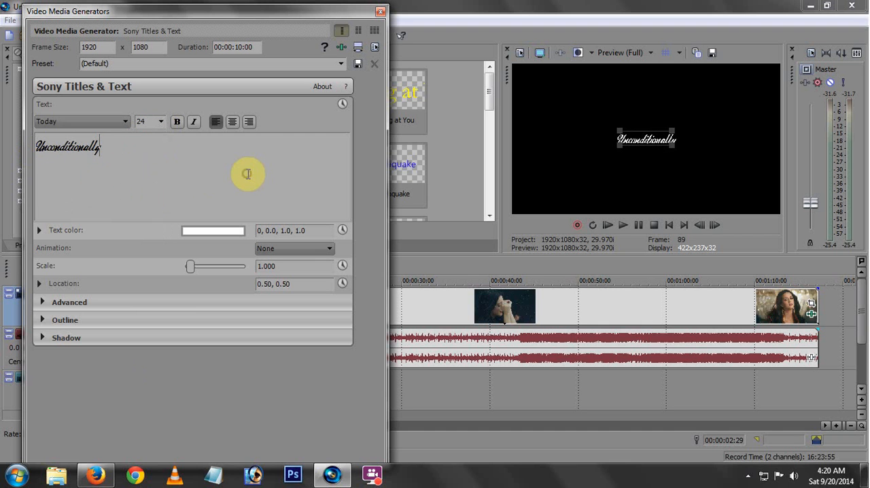
{"action": "left_click", "coordinate": [380, 12]}
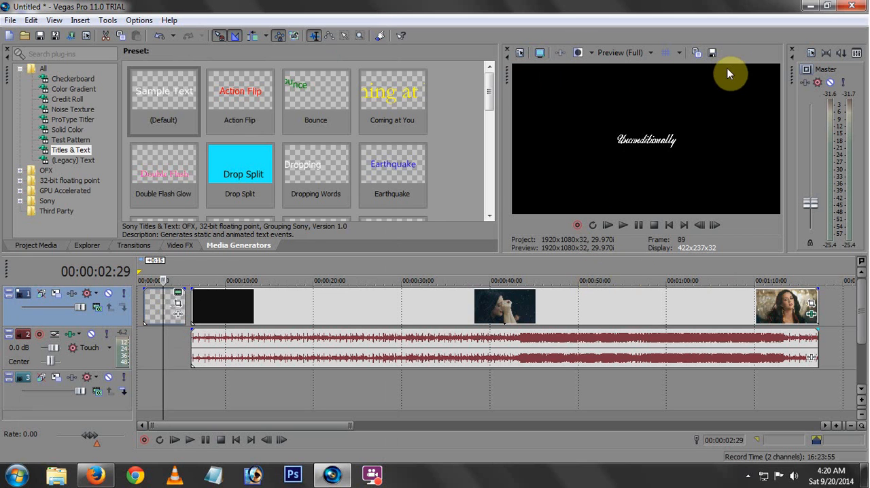
{"action": "left_click", "coordinate": [578, 225]}
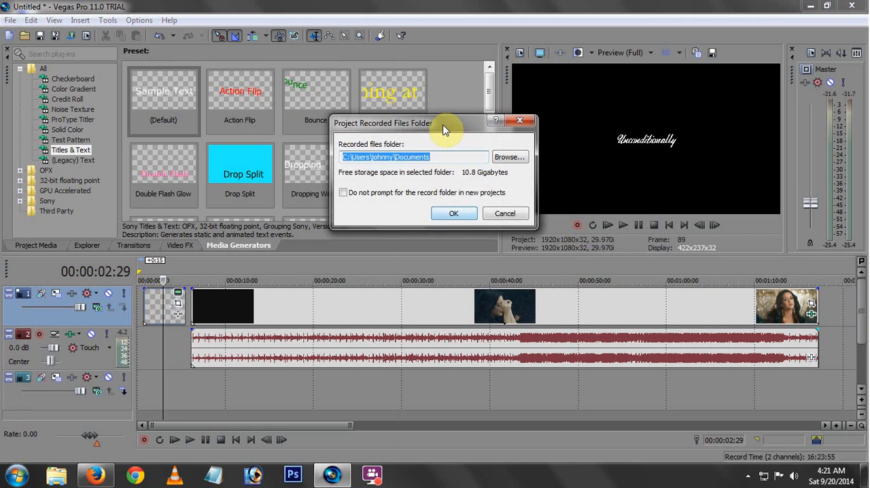
{"action": "left_click_drag", "start_coordinate": [446, 128], "coordinate": [445, 195]}
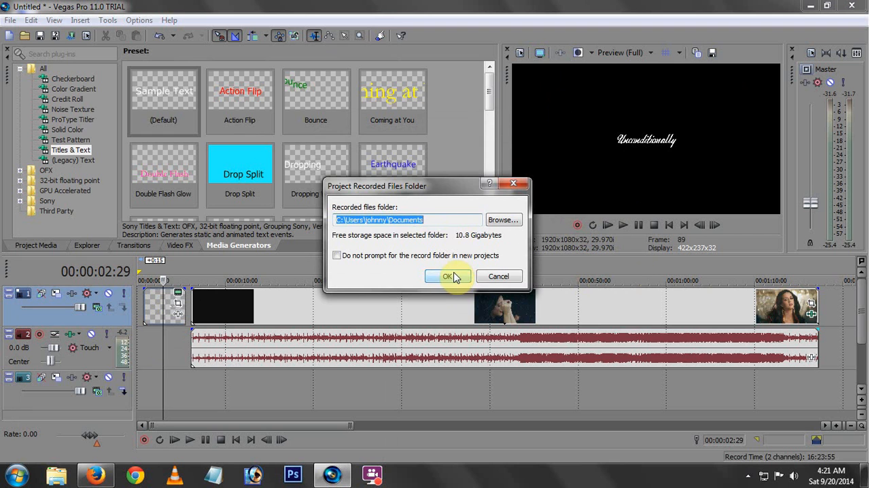
{"action": "left_click_drag", "start_coordinate": [445, 183], "coordinate": [442, 173]}
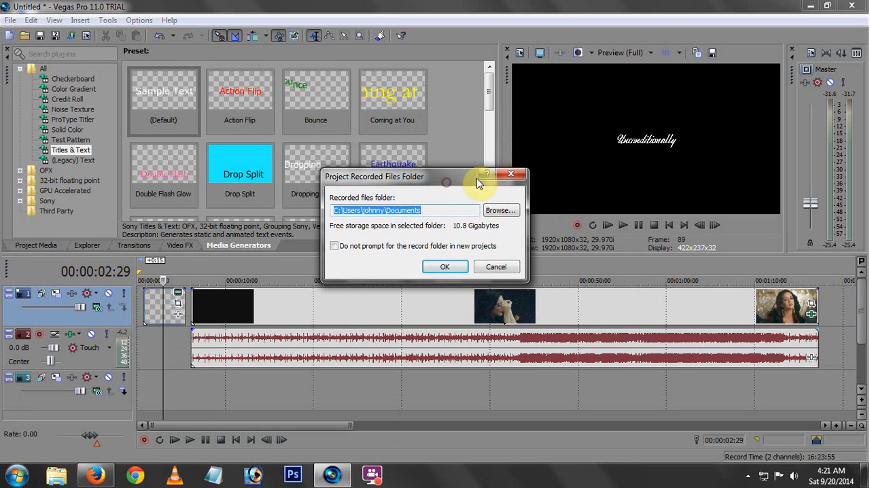
{"action": "left_click", "coordinate": [511, 176]}
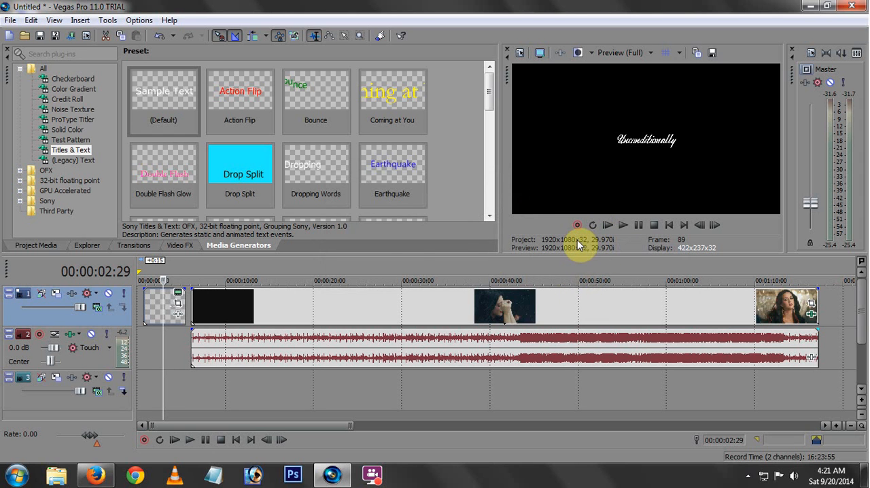
Select the time range from 00:00:18:17 to 00:00:23:04, turn on loop playback, and play the section.
{"action": "left_click_drag", "start_coordinate": [304, 304], "coordinate": [342, 269]}
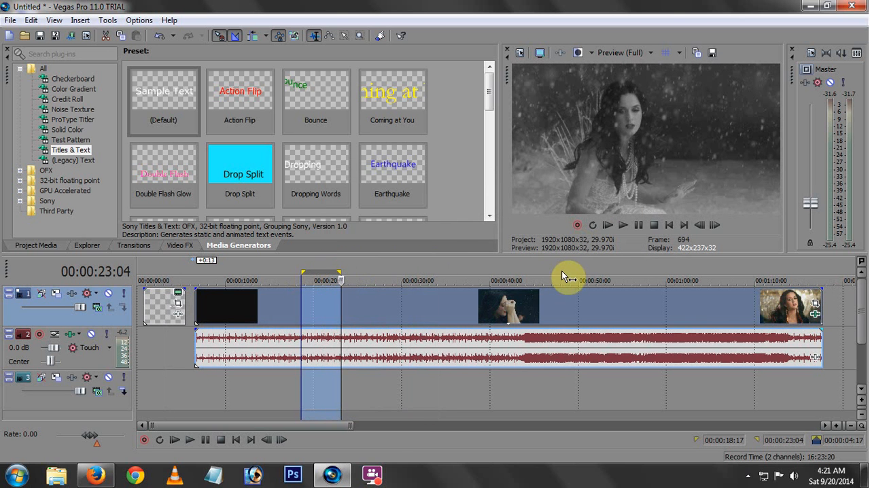
{"action": "left_click", "coordinate": [593, 226]}
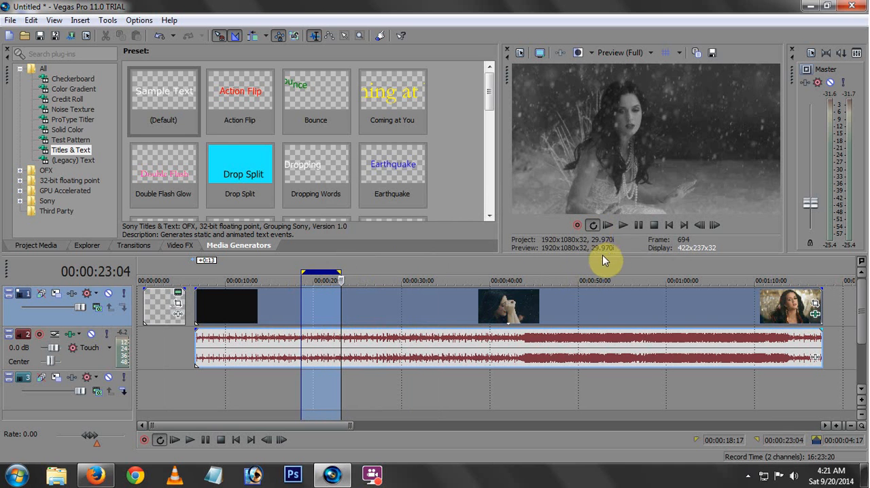
{"action": "left_click", "coordinate": [622, 227]}
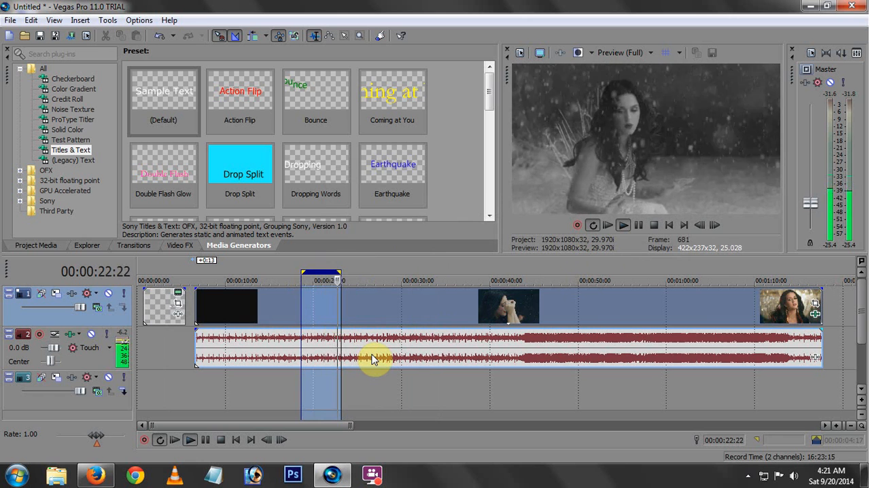
{"action": "key", "text": "space"}
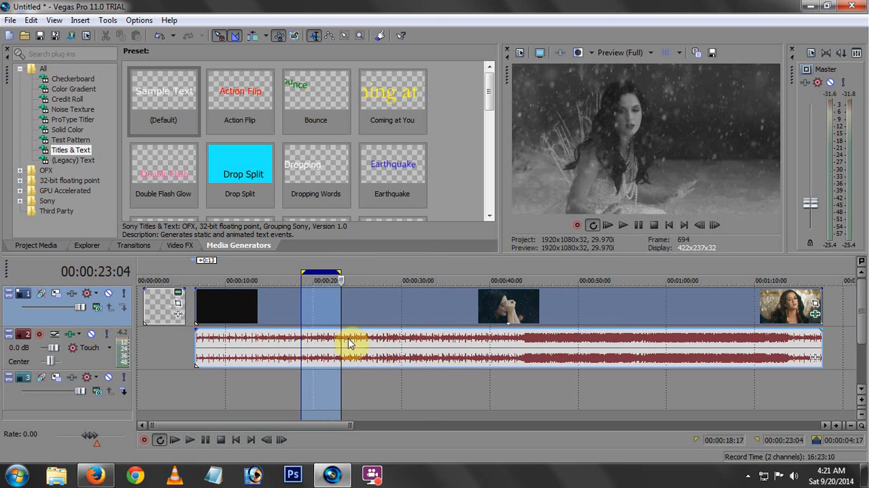
Collapse the loop region, place the cursor at 00:00:16:13, and turn off loop playback.
{"action": "left_click_drag", "start_coordinate": [338, 272], "coordinate": [291, 272]}
{"action": "left_click", "coordinate": [282, 273]}
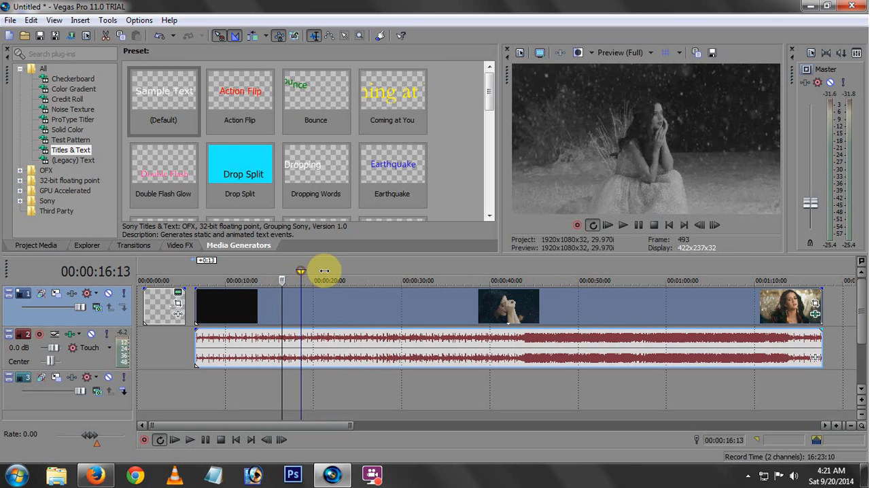
{"action": "left_click", "coordinate": [592, 225]}
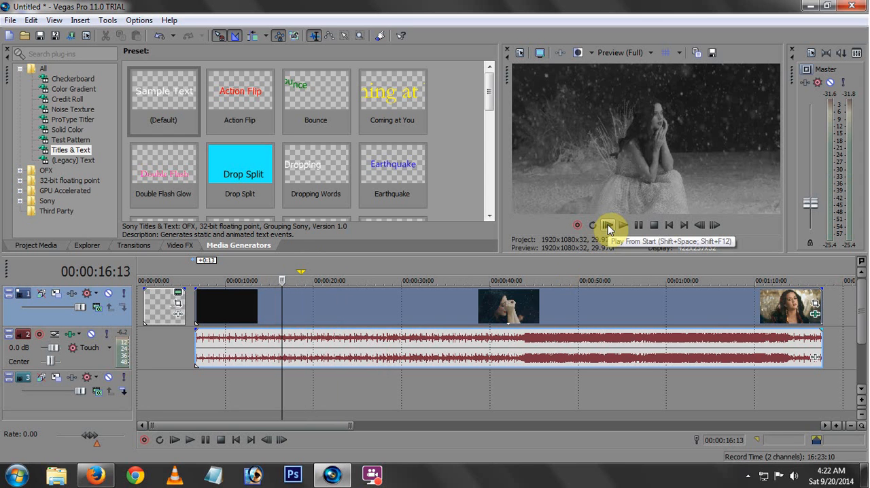
Play the project briefly from the start, stop it, and place the cursor on the clip at 00:00:38:00.
{"action": "left_click", "coordinate": [608, 226]}
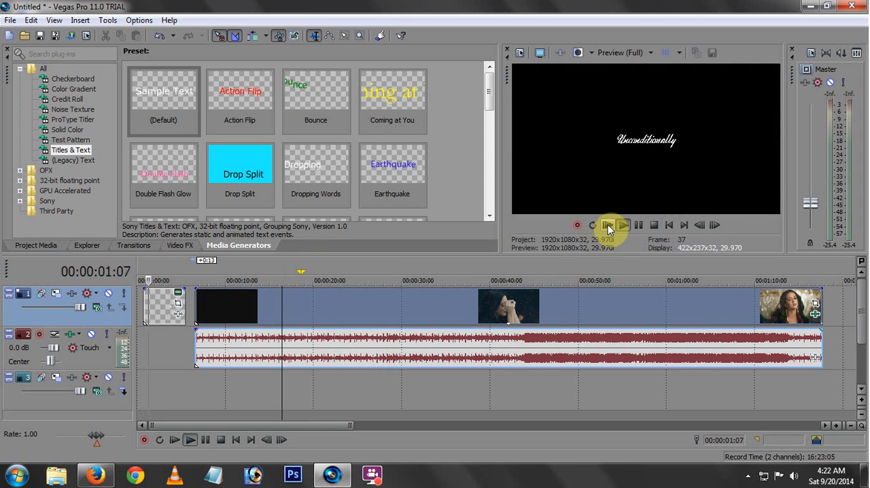
{"action": "key", "text": "space"}
{"action": "left_click", "coordinate": [471, 292]}
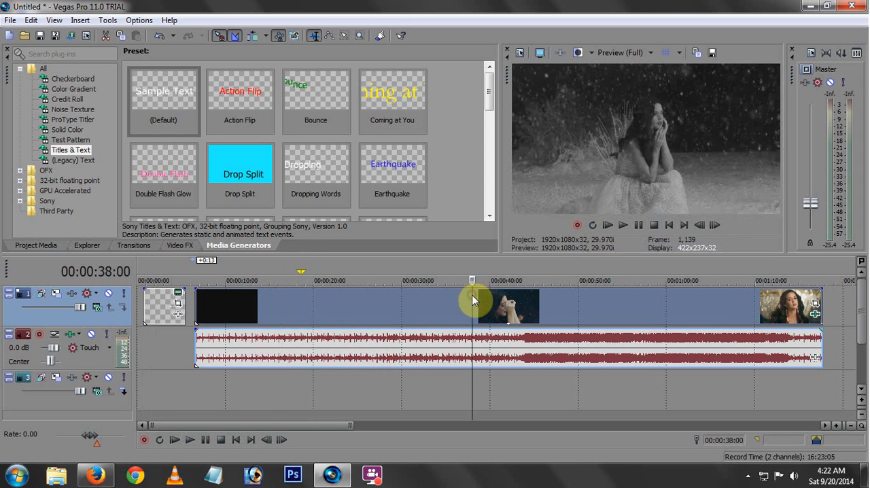
Jump to the project's start and end, and step back and forth frame by frame near the end of the clip.
{"action": "left_click", "coordinate": [670, 226]}
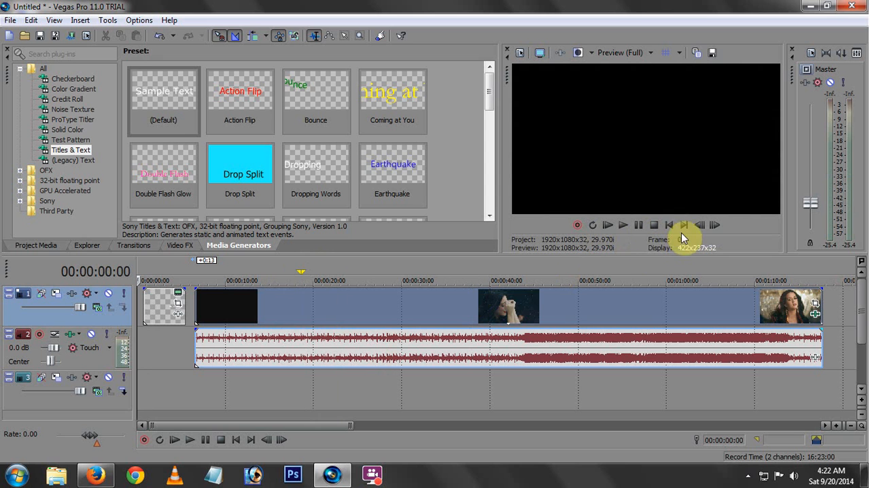
{"action": "left_click", "coordinate": [683, 225]}
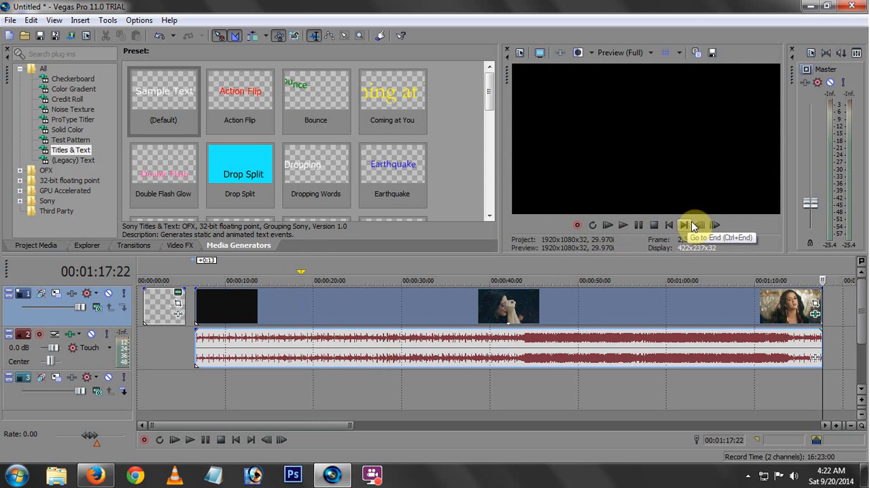
{"action": "left_click", "coordinate": [702, 226]}
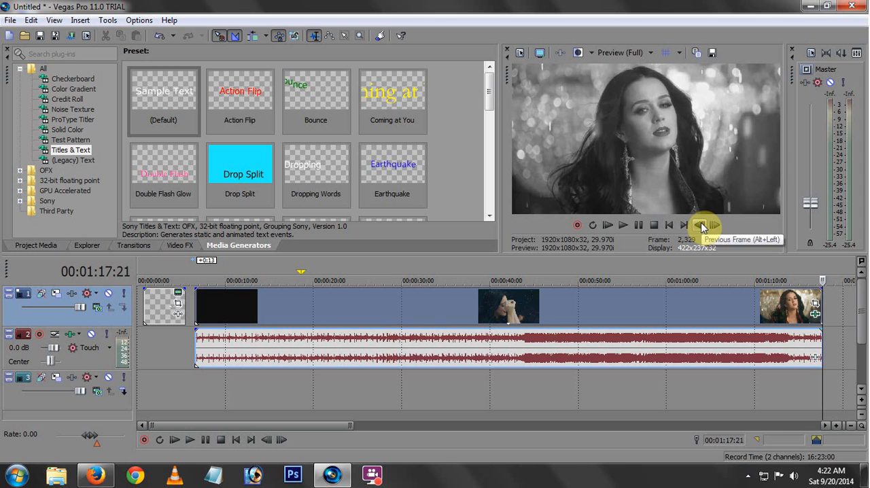
{"action": "left_click", "coordinate": [701, 226]}
{"action": "left_click", "coordinate": [702, 227]}
{"action": "left_click", "coordinate": [702, 226]}
{"action": "left_click", "coordinate": [701, 227]}
{"action": "left_click", "coordinate": [702, 227]}
{"action": "left_click", "coordinate": [701, 227]}
{"action": "left_click", "coordinate": [701, 227]}
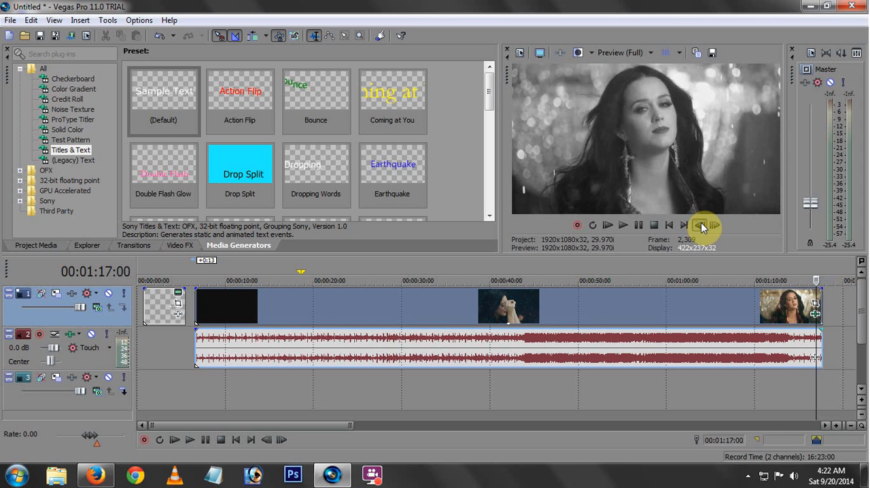
{"action": "left_click", "coordinate": [702, 226]}
{"action": "left_click", "coordinate": [715, 226]}
{"action": "left_click", "coordinate": [715, 227]}
{"action": "left_click", "coordinate": [715, 226]}
{"action": "left_click", "coordinate": [715, 227]}
{"action": "left_click", "coordinate": [715, 226]}
{"action": "left_click", "coordinate": [715, 226]}
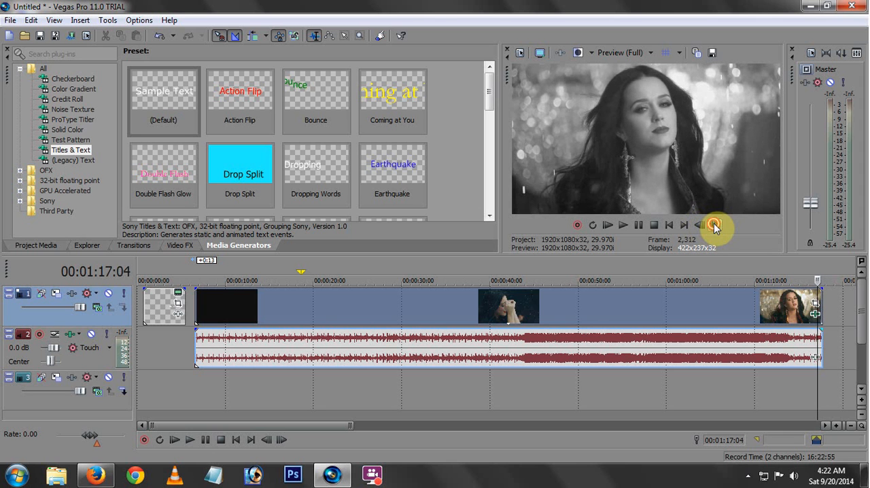
{"action": "left_click", "coordinate": [715, 227]}
{"action": "left_click", "coordinate": [715, 226]}
{"action": "left_click", "coordinate": [715, 227]}
{"action": "left_click", "coordinate": [706, 227]}
{"action": "left_click", "coordinate": [706, 227]}
{"action": "left_click", "coordinate": [706, 226]}
{"action": "left_click", "coordinate": [705, 227]}
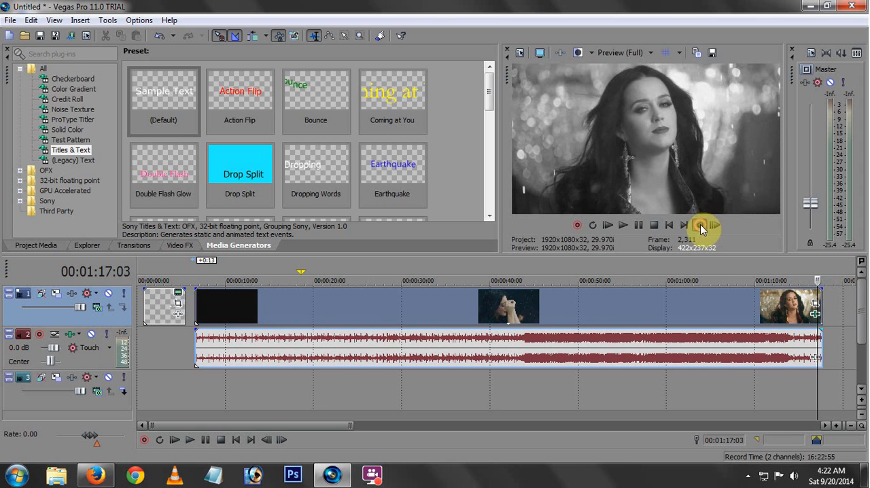
{"action": "left_click", "coordinate": [706, 227]}
{"action": "left_click", "coordinate": [706, 226]}
{"action": "left_click", "coordinate": [706, 227]}
{"action": "left_click", "coordinate": [712, 225]}
{"action": "left_click", "coordinate": [713, 225]}
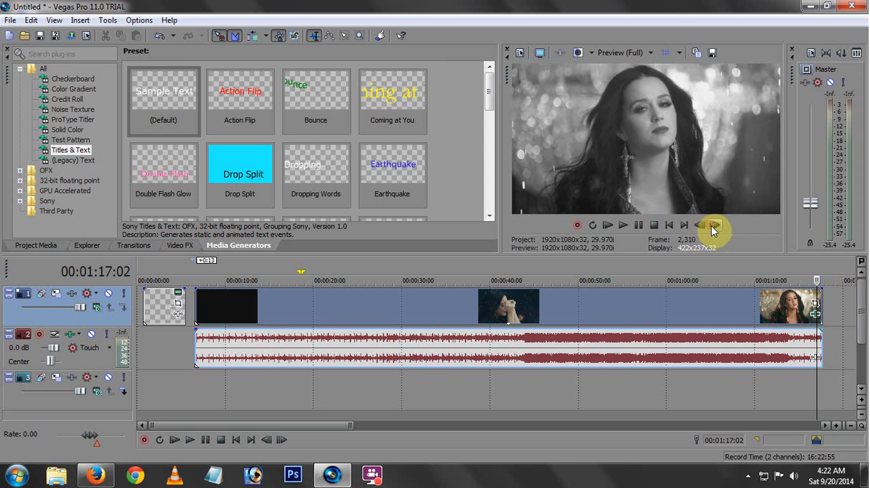
{"action": "left_click", "coordinate": [699, 227]}
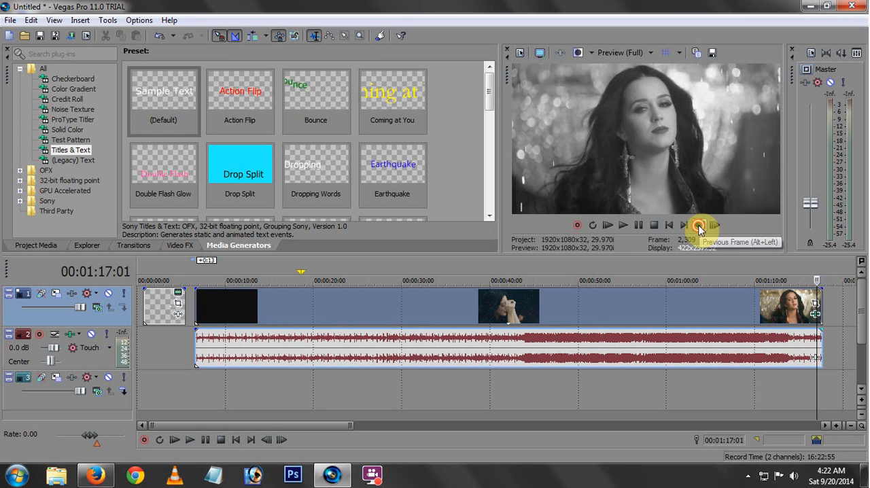
{"action": "left_click", "coordinate": [699, 227]}
{"action": "left_click", "coordinate": [713, 226]}
{"action": "left_click", "coordinate": [705, 226]}
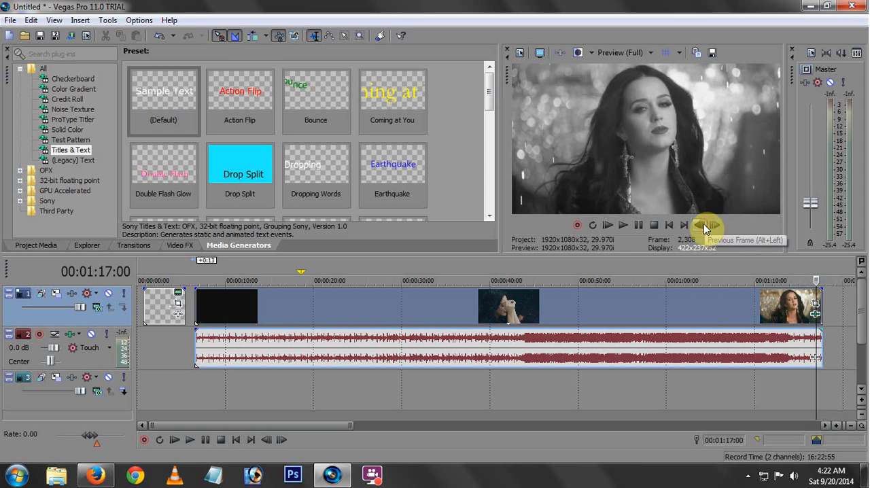
Add a fade-in and a fade-out to the opening title, and place the cursor at 00:00:00:21.
{"action": "left_click_drag", "start_coordinate": [816, 338], "coordinate": [348, 324]}
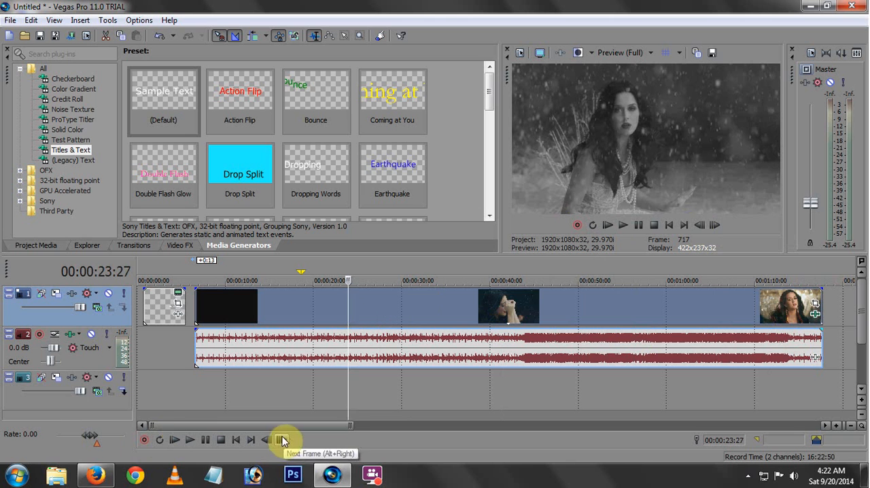
{"action": "left_click_drag", "start_coordinate": [349, 304], "coordinate": [181, 288]}
{"action": "left_click", "coordinate": [143, 333]}
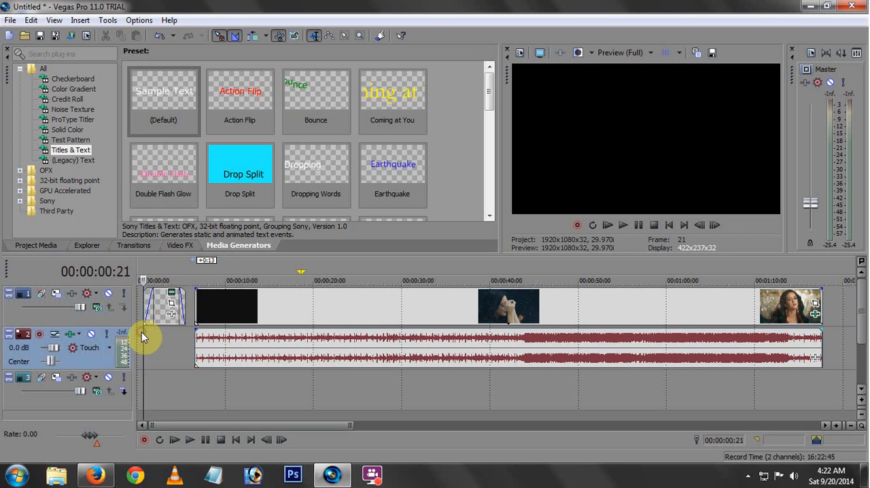
Raise the master output level slightly during playback, and after stopping select the video clip at 00:00:19:16.
{"action": "key", "text": "space"}
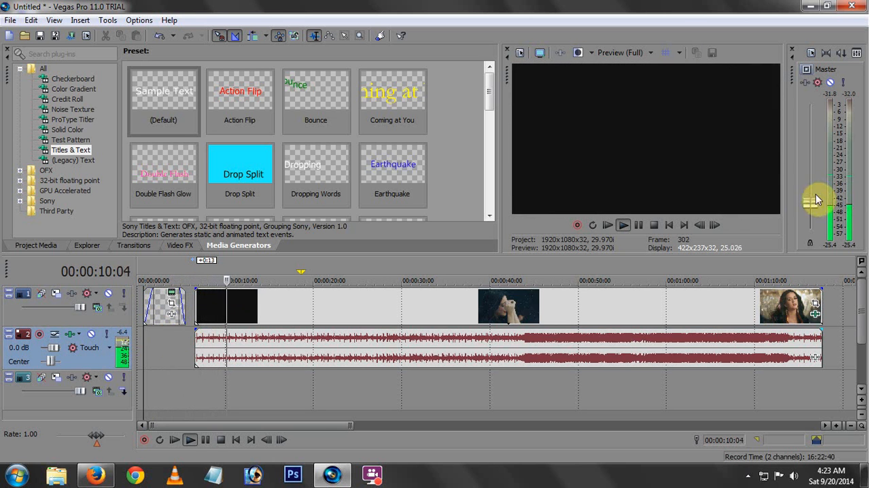
{"action": "left_click_drag", "start_coordinate": [809, 208], "coordinate": [809, 198]}
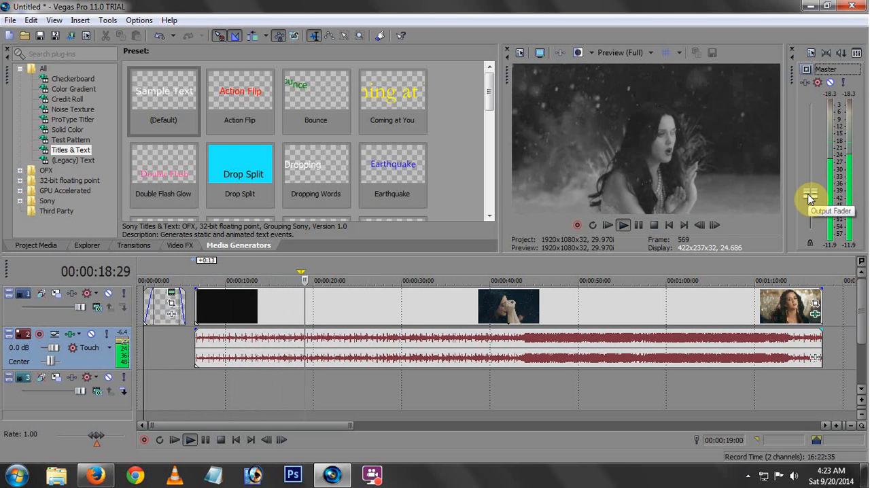
{"action": "key", "text": "space"}
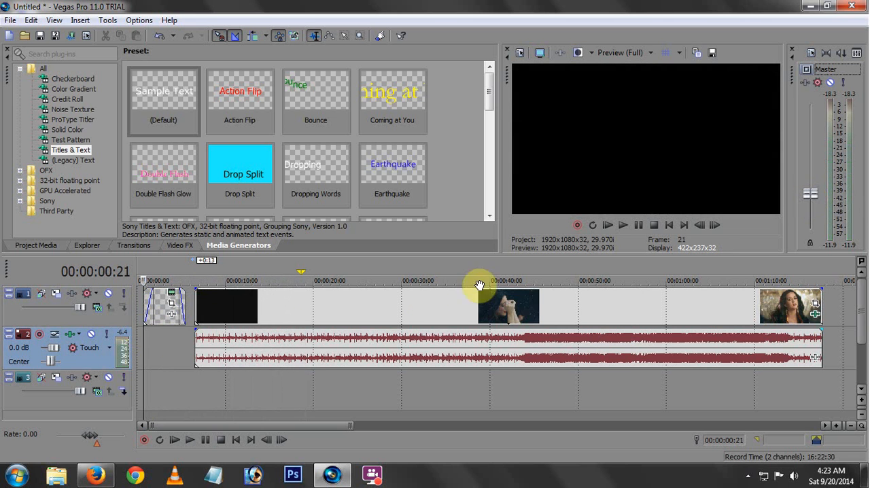
{"action": "left_click", "coordinate": [309, 297]}
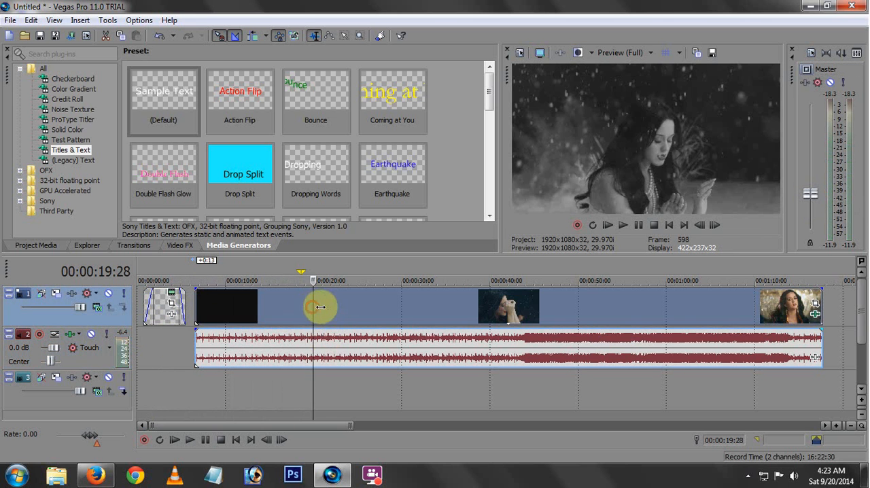
{"action": "left_click", "coordinate": [309, 307]}
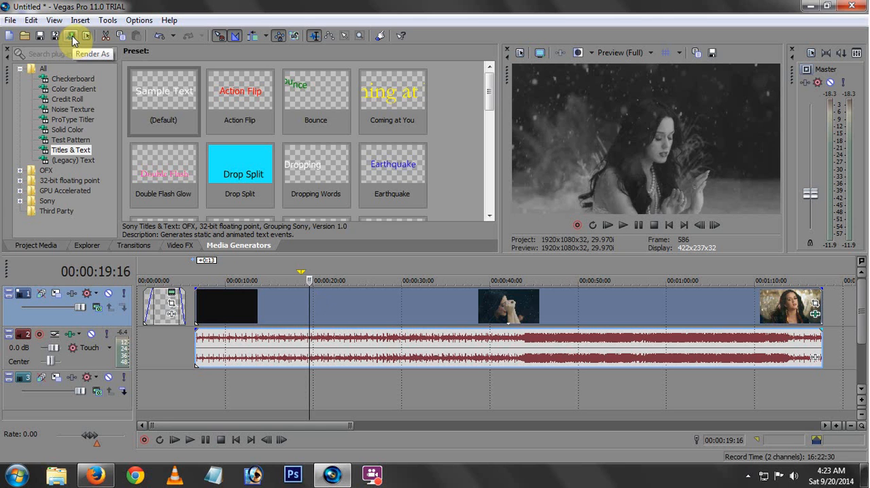
Open the Render As settings, look through the output formats, and collapse the MainConcept MPEG-2 templates.
{"action": "left_click", "coordinate": [10, 19]}
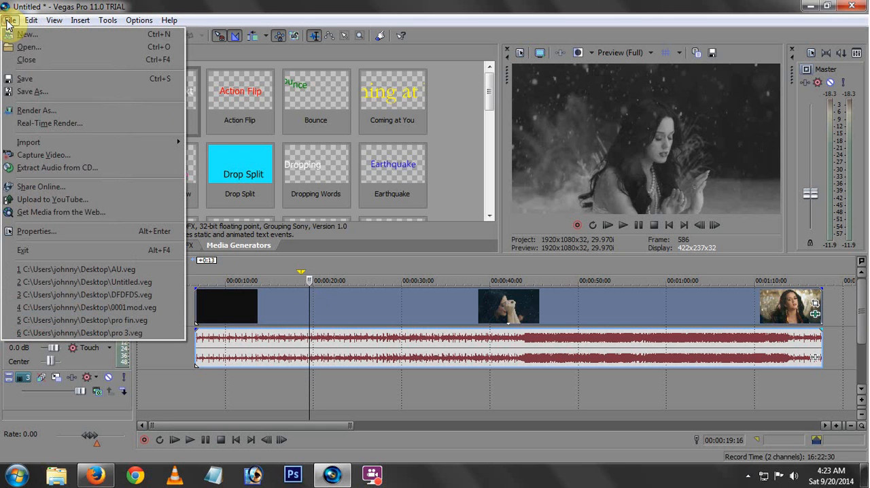
{"action": "left_click", "coordinate": [37, 112]}
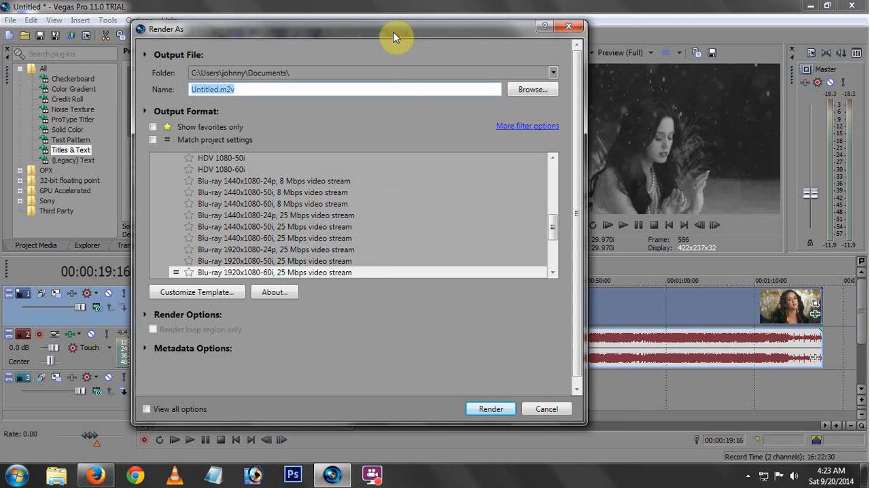
{"action": "left_click_drag", "start_coordinate": [394, 36], "coordinate": [420, 33]}
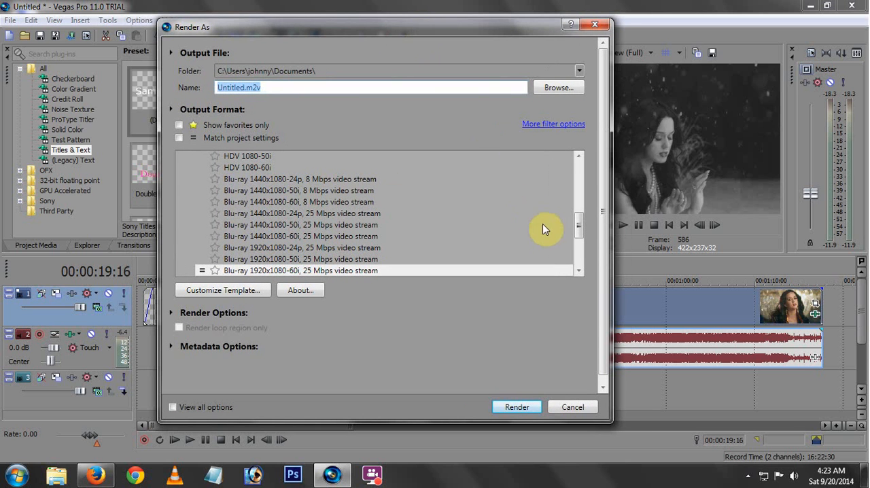
{"action": "left_click_drag", "start_coordinate": [578, 237], "coordinate": [581, 246]}
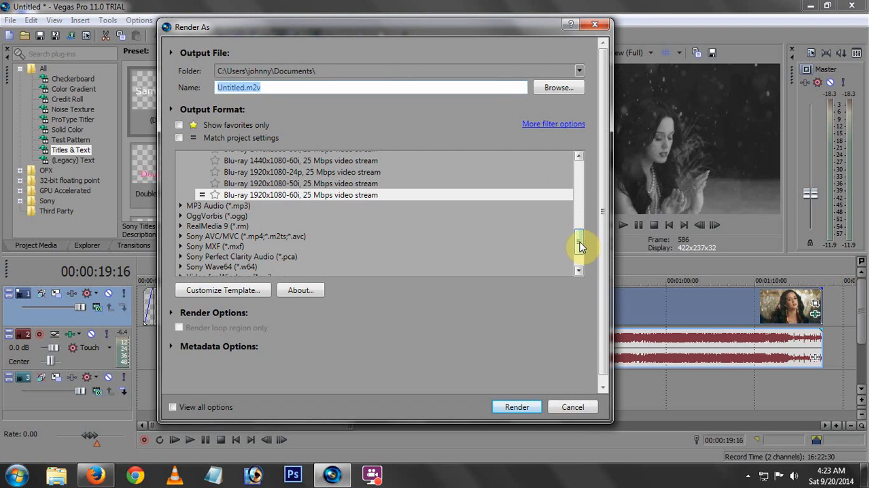
{"action": "left_click_drag", "start_coordinate": [579, 246], "coordinate": [575, 175]}
{"action": "left_click", "coordinate": [179, 198]}
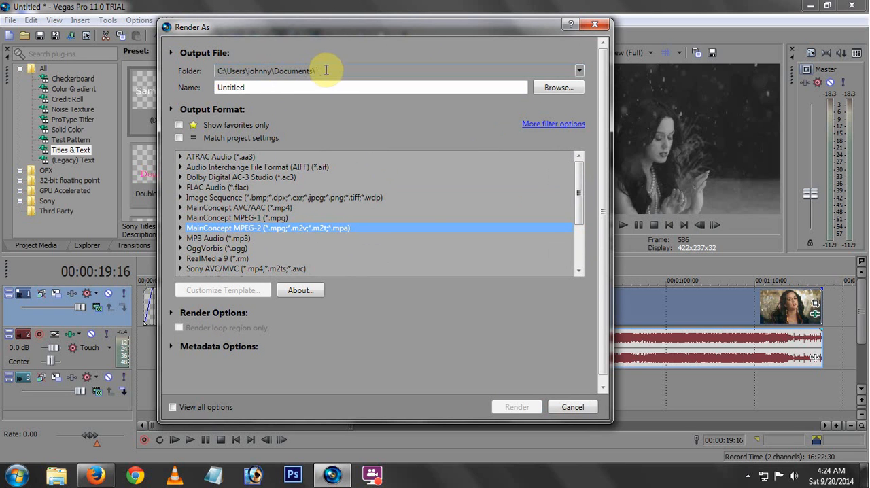
Name the render output file "Bl & Wt v Fx".
{"action": "left_click", "coordinate": [258, 89]}
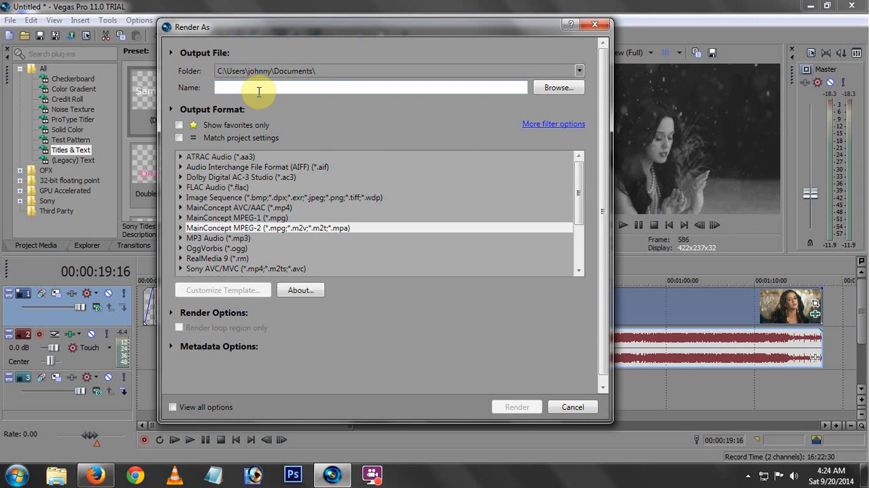
{"action": "type", "text": "Bl & Wt v Fx"}
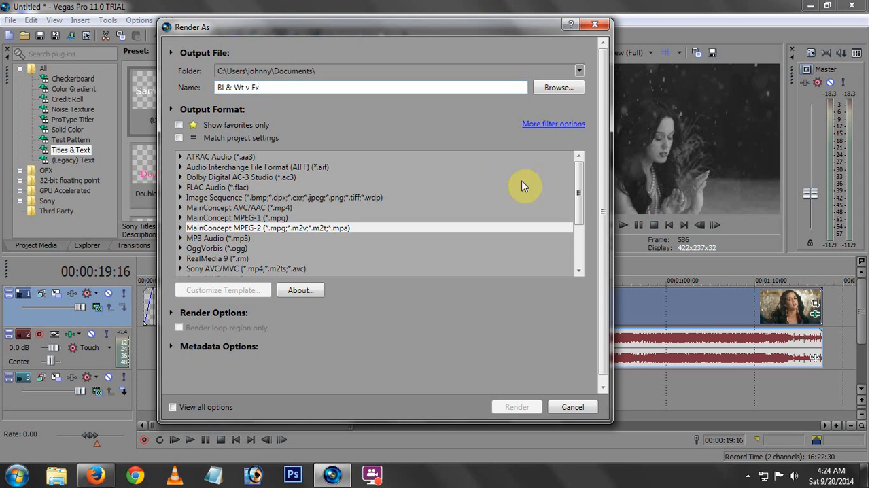
Expand the MainConcept MPEG-2 output format and select the HDV 720-30p template.
{"action": "mouse_move", "coordinate": [585, 182]}
{"action": "left_mouse_down"}
{"action": "mouse_move", "coordinate": [585, 193]}
{"action": "mouse_move", "coordinate": [586, 183]}
{"action": "left_mouse_up"}
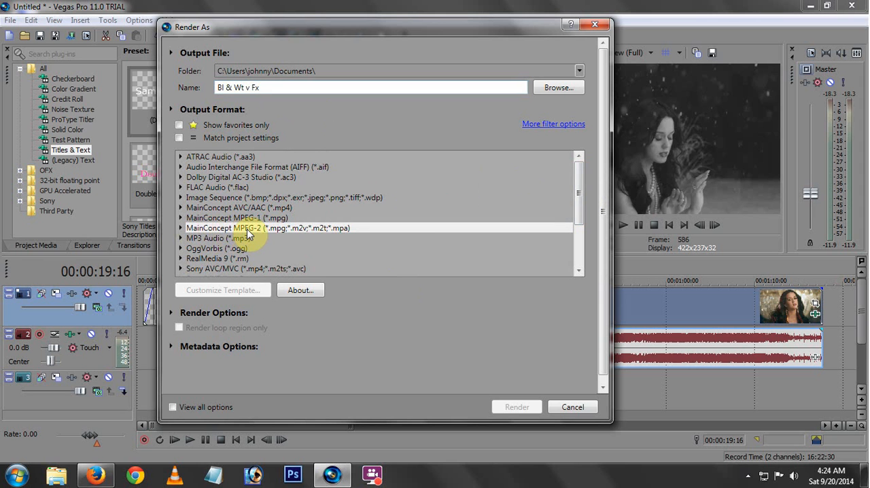
{"action": "left_click", "coordinate": [203, 229]}
{"action": "left_click", "coordinate": [181, 229]}
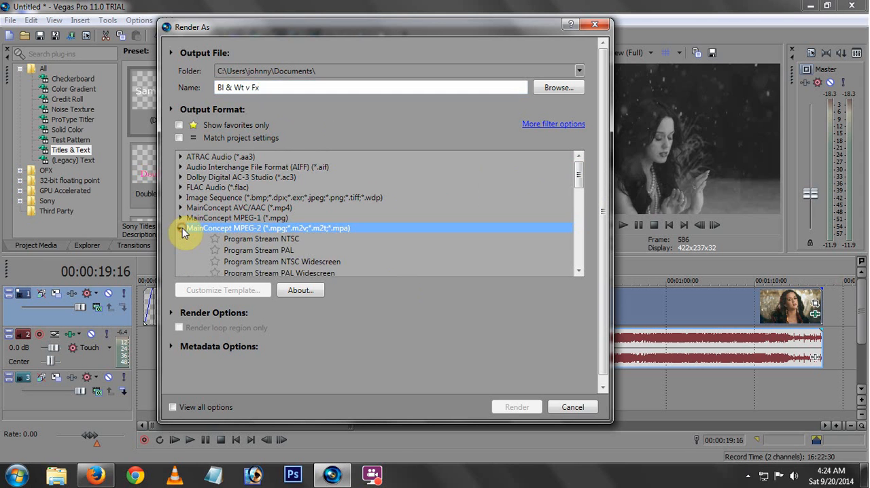
{"action": "left_click_drag", "start_coordinate": [580, 187], "coordinate": [579, 204]}
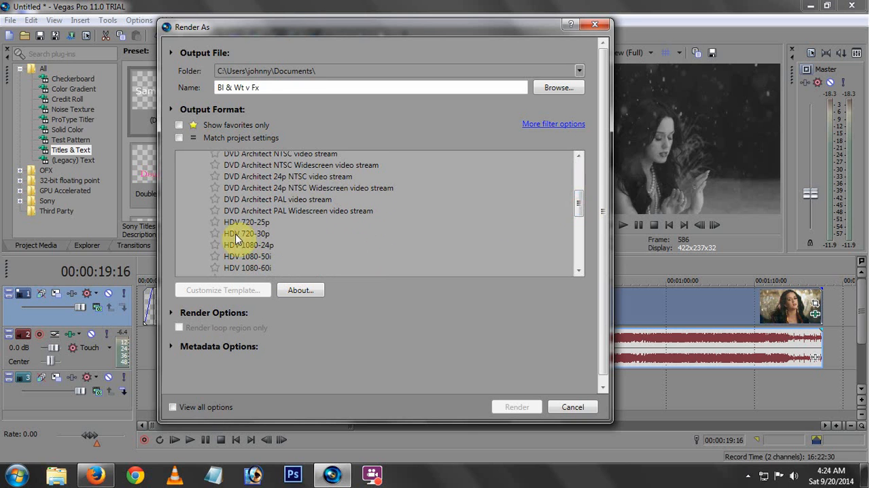
{"action": "left_click", "coordinate": [257, 234]}
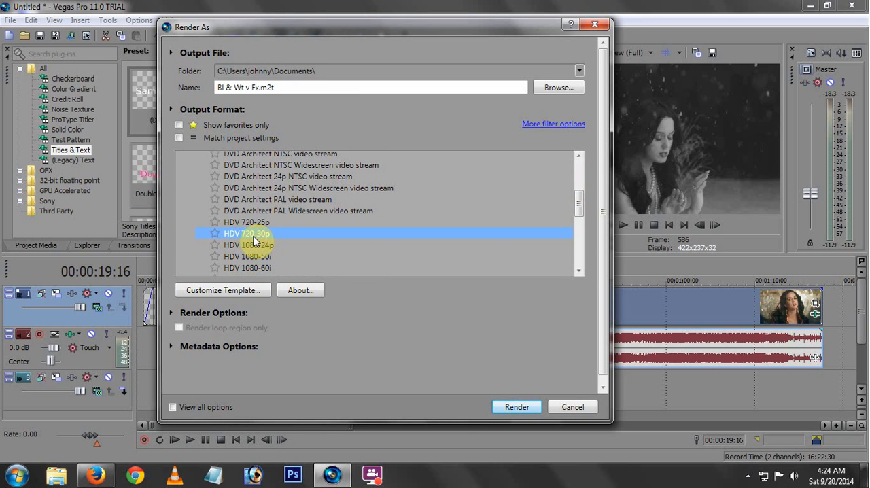
Try the HDV 1080-60i template, and alternate between the Program Stream PAL and Program Stream NTSC templates.
{"action": "mouse_move", "coordinate": [579, 208]}
{"action": "left_mouse_down"}
{"action": "mouse_move", "coordinate": [579, 198]}
{"action": "mouse_move", "coordinate": [582, 219]}
{"action": "left_mouse_up"}
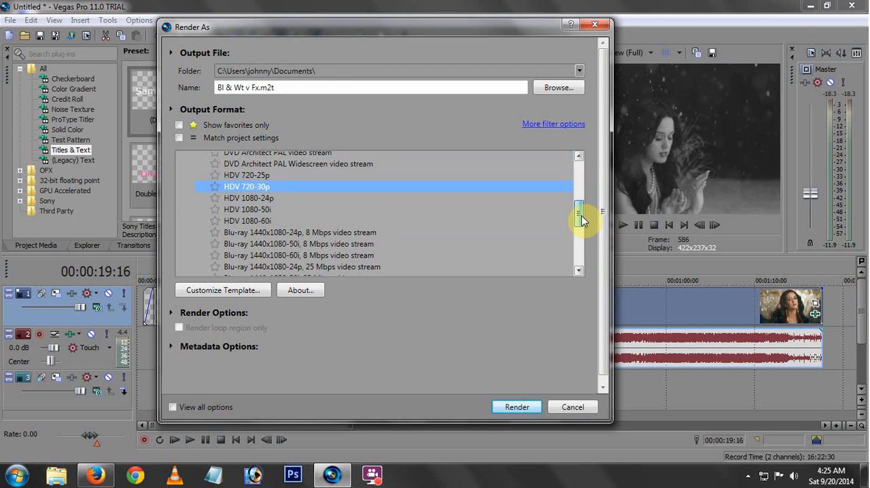
{"action": "left_click", "coordinate": [252, 222]}
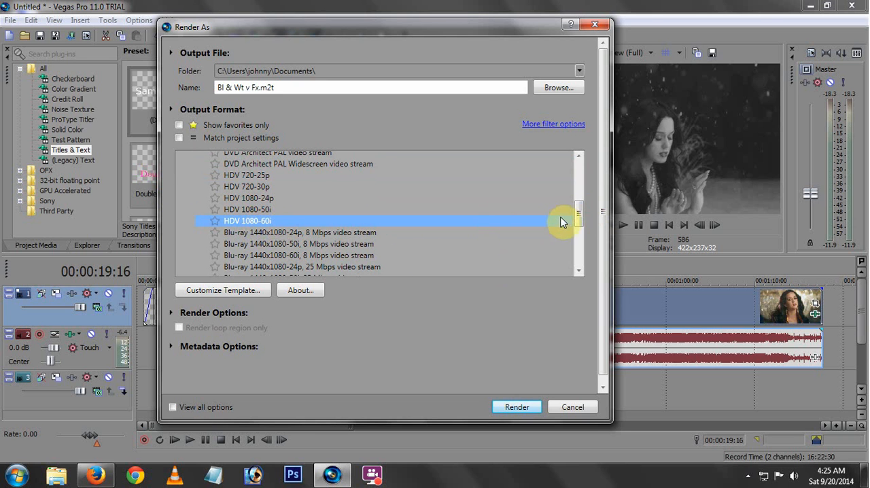
{"action": "left_click_drag", "start_coordinate": [582, 214], "coordinate": [577, 186]}
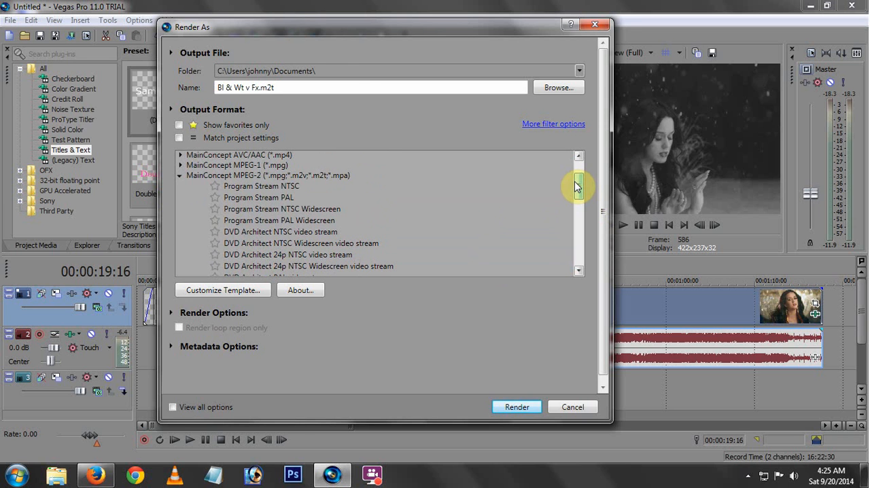
{"action": "left_click", "coordinate": [263, 197]}
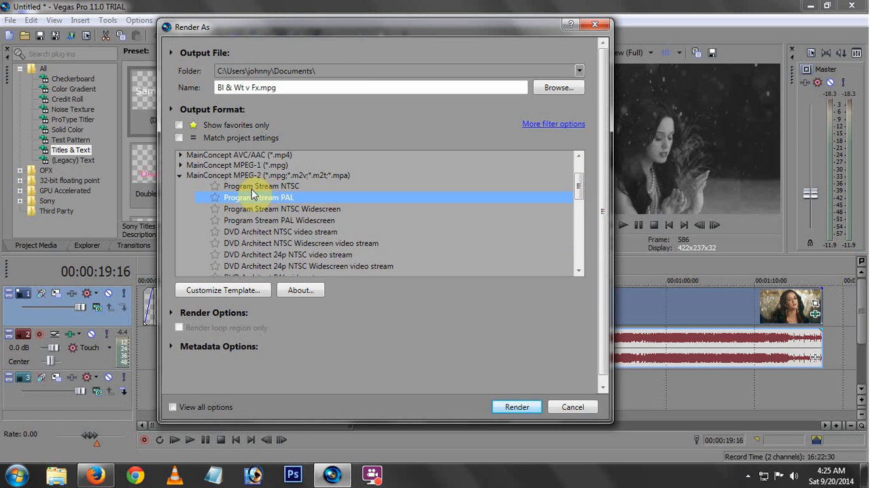
{"action": "left_click", "coordinate": [265, 187]}
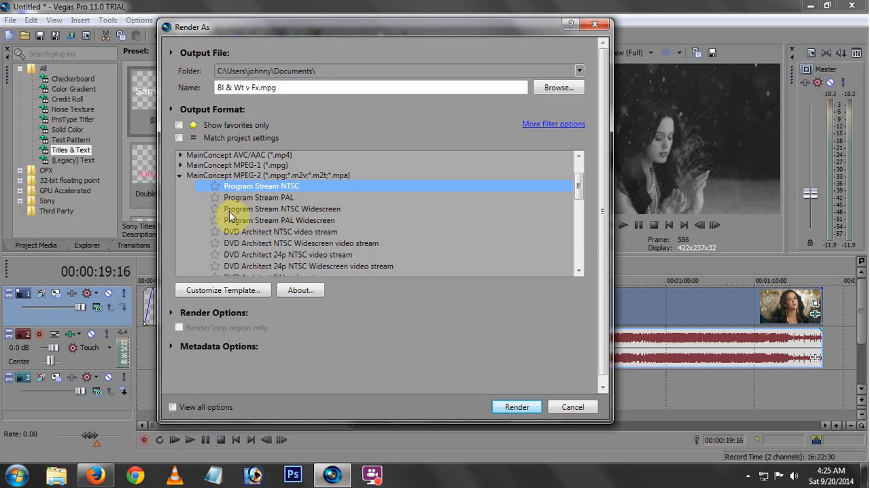
{"action": "left_click", "coordinate": [248, 197]}
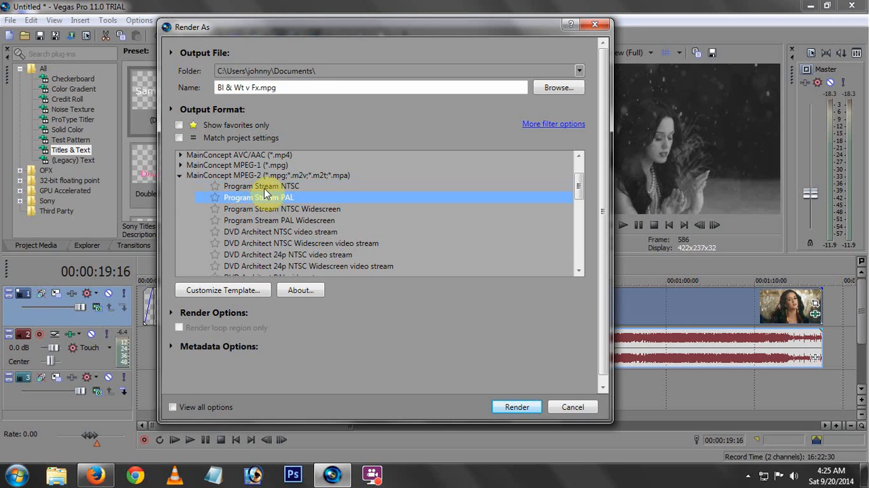
{"action": "left_click", "coordinate": [264, 187]}
{"action": "left_click", "coordinate": [274, 197]}
{"action": "left_click", "coordinate": [281, 187]}
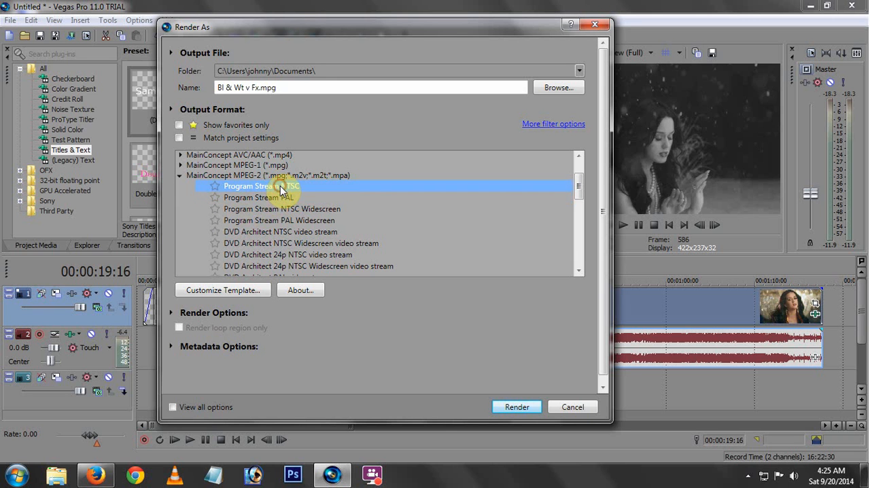
{"action": "left_click", "coordinate": [282, 198]}
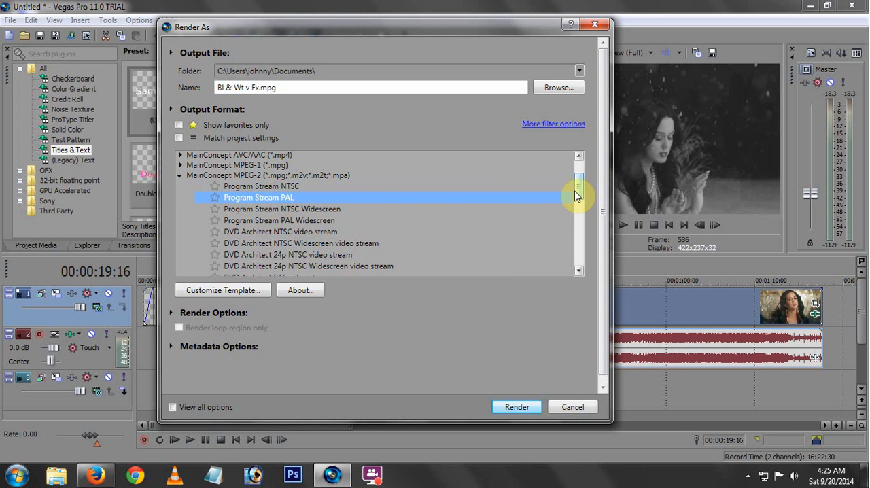
Try the HDV 720-25p template, and go through Program Stream PAL, NTSC Widescreen and PAL Widescreen.
{"action": "left_click_drag", "start_coordinate": [577, 188], "coordinate": [578, 210]}
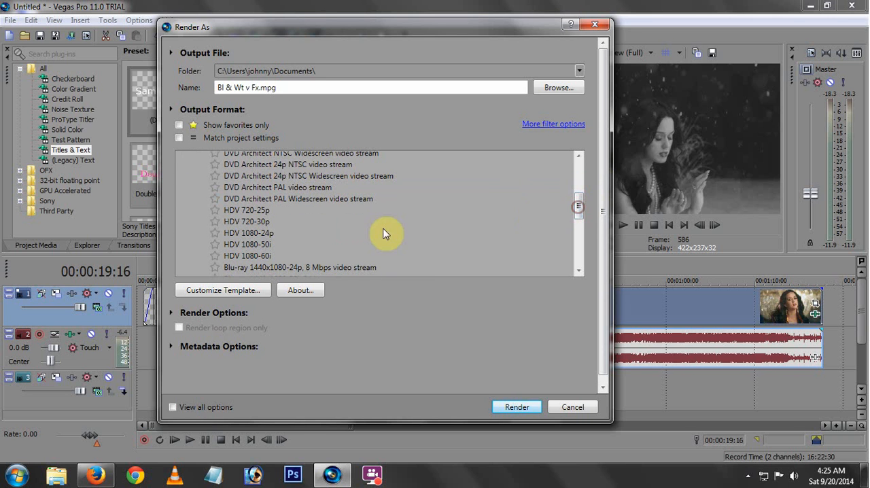
{"action": "left_click", "coordinate": [244, 213]}
{"action": "scroll", "coordinate": [577, 206], "scroll_direction": "up", "scroll_amount": 1}
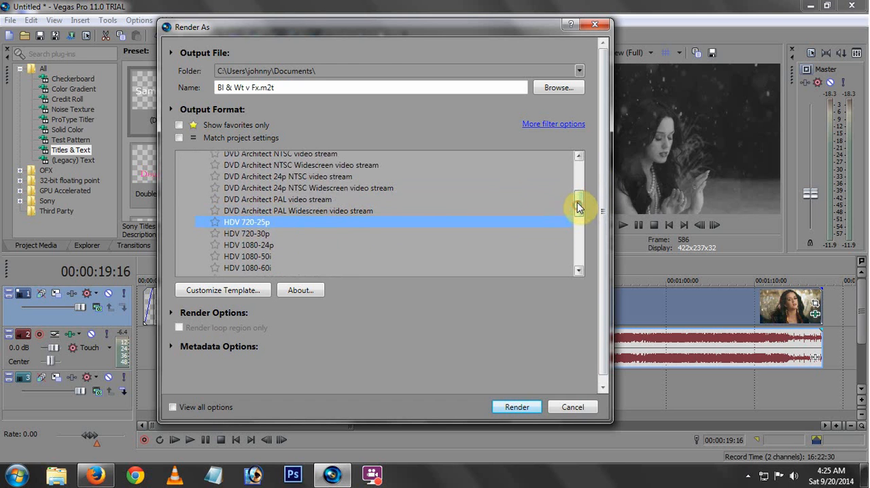
{"action": "mouse_move", "coordinate": [578, 206]}
{"action": "left_mouse_down"}
{"action": "mouse_move", "coordinate": [576, 179]}
{"action": "mouse_move", "coordinate": [578, 189]}
{"action": "left_mouse_up"}
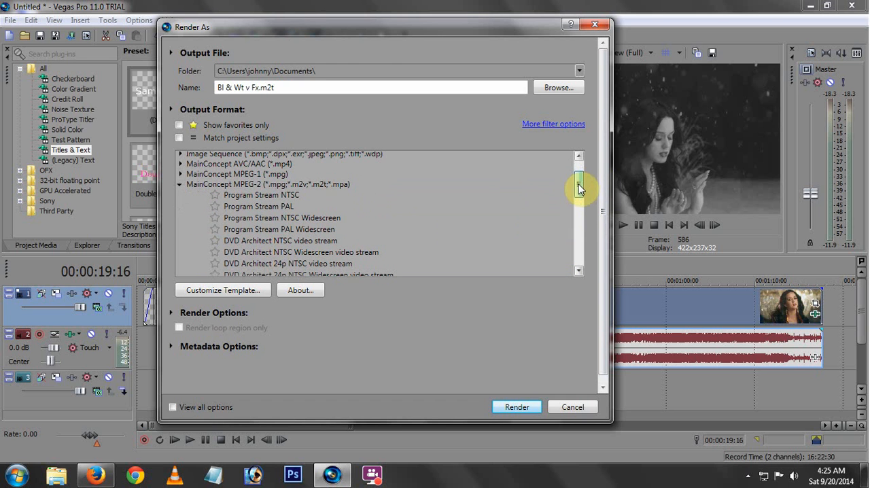
{"action": "left_click", "coordinate": [278, 207]}
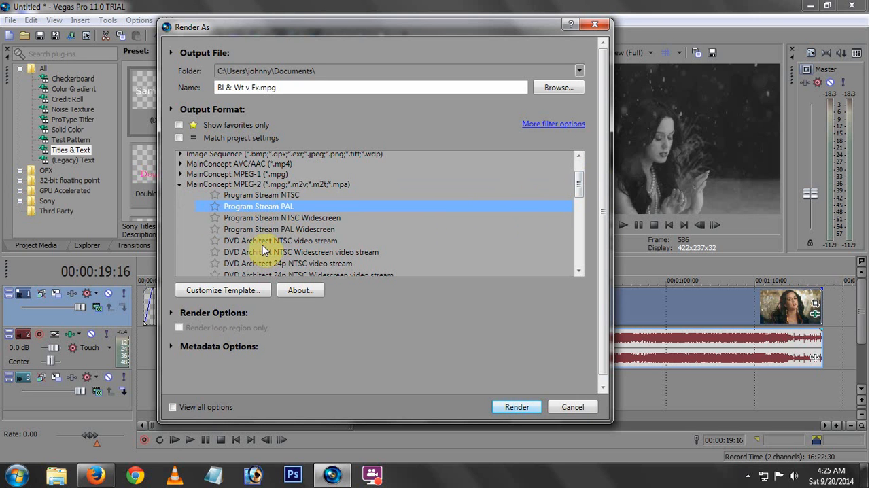
{"action": "left_click", "coordinate": [320, 218]}
{"action": "left_click", "coordinate": [320, 230]}
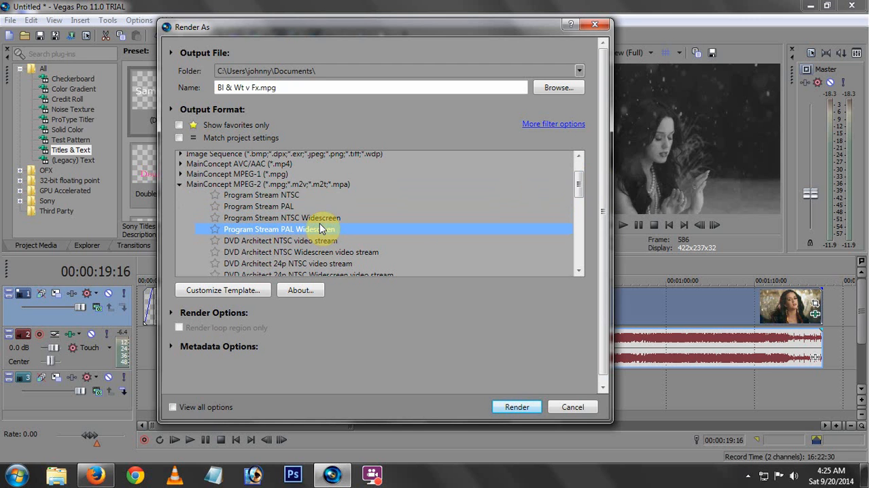
Select the HDV 720-30p template and customize it with the video quality raised to the highest setting.
{"action": "left_click_drag", "start_coordinate": [579, 185], "coordinate": [578, 215]}
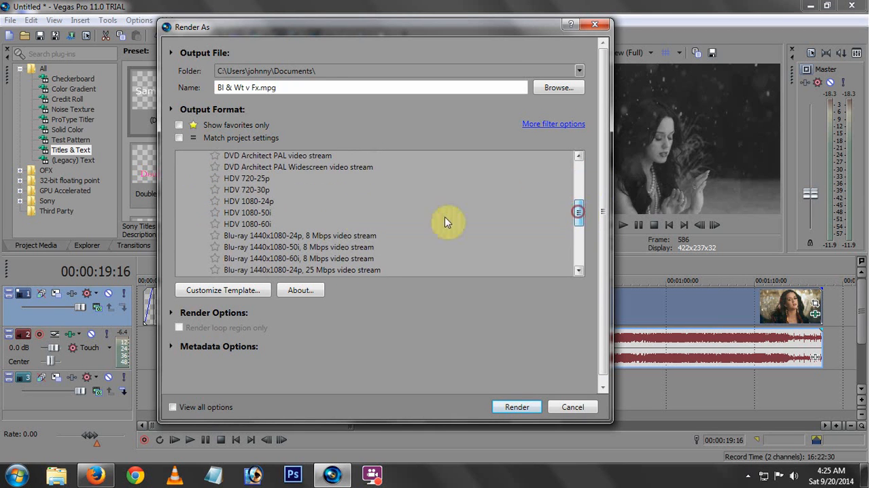
{"action": "left_click", "coordinate": [255, 193]}
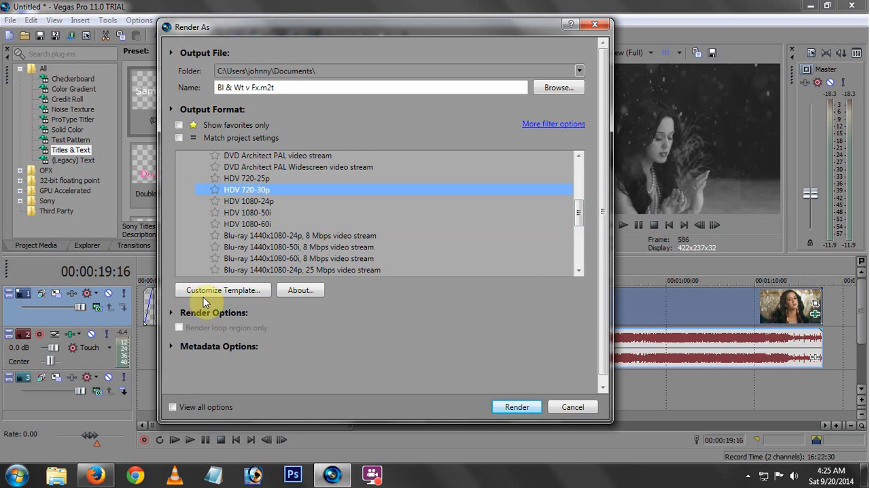
{"action": "left_click", "coordinate": [220, 290]}
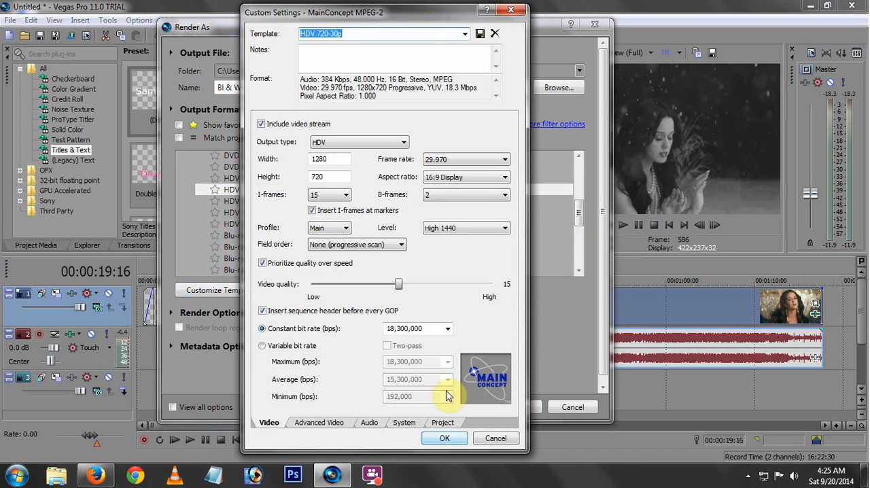
{"action": "left_click_drag", "start_coordinate": [399, 285], "coordinate": [500, 299]}
Review the template's audio, advanced video and system settings, choosing a 48,000 Hz sample rate and inspecting the DC coefficient options.
{"action": "left_click", "coordinate": [372, 424]}
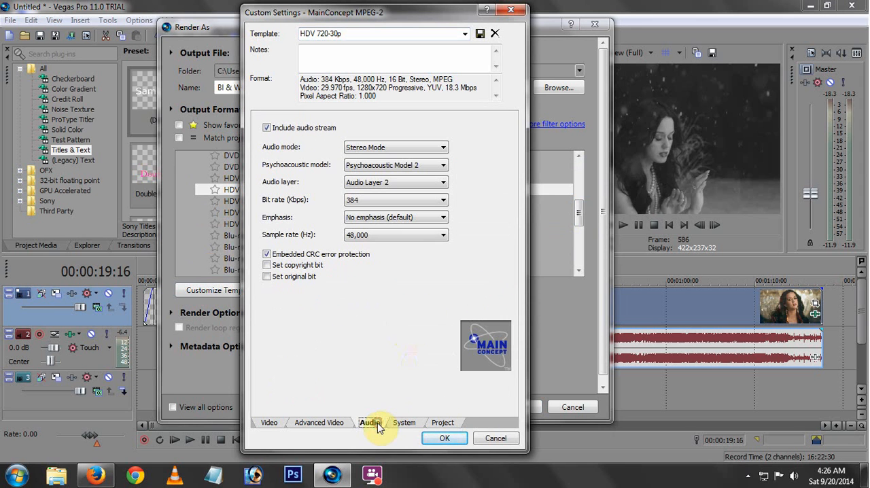
{"action": "left_click", "coordinate": [442, 236]}
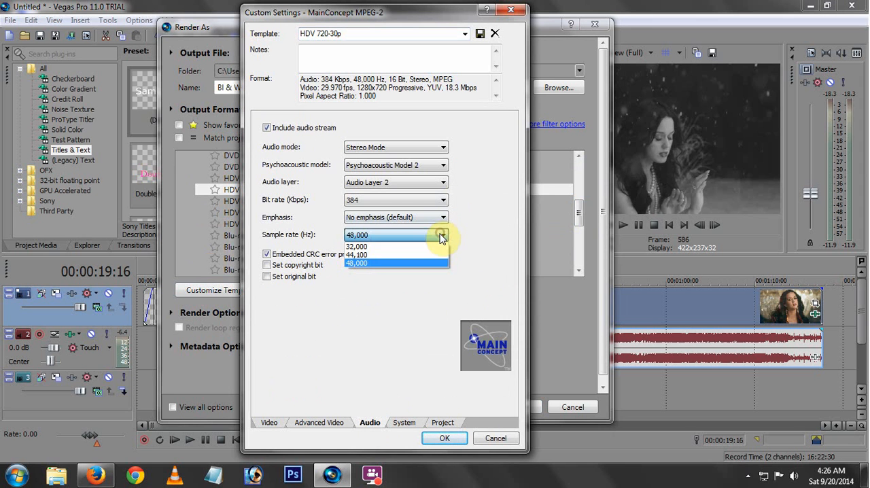
{"action": "left_click", "coordinate": [388, 263]}
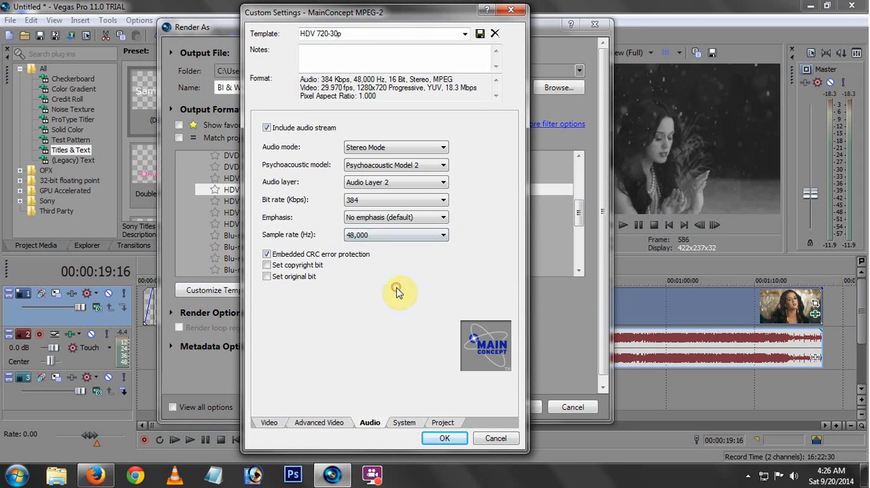
{"action": "left_click", "coordinate": [320, 422]}
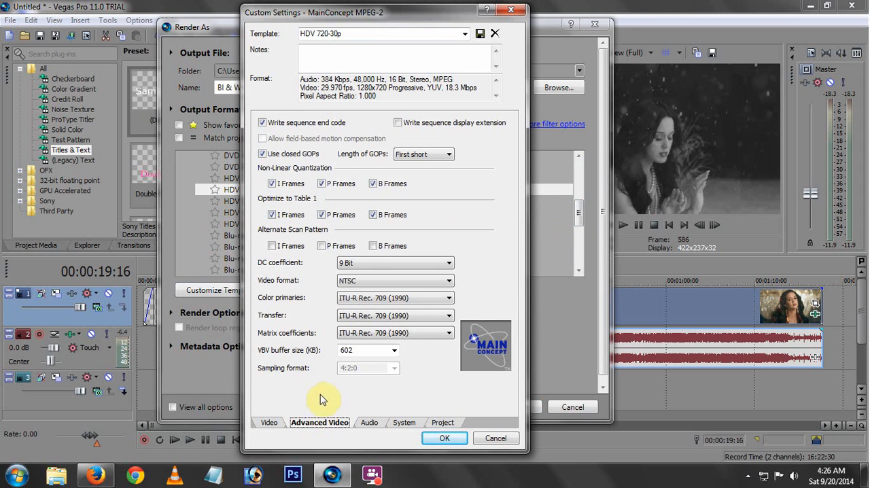
{"action": "left_click", "coordinate": [361, 265]}
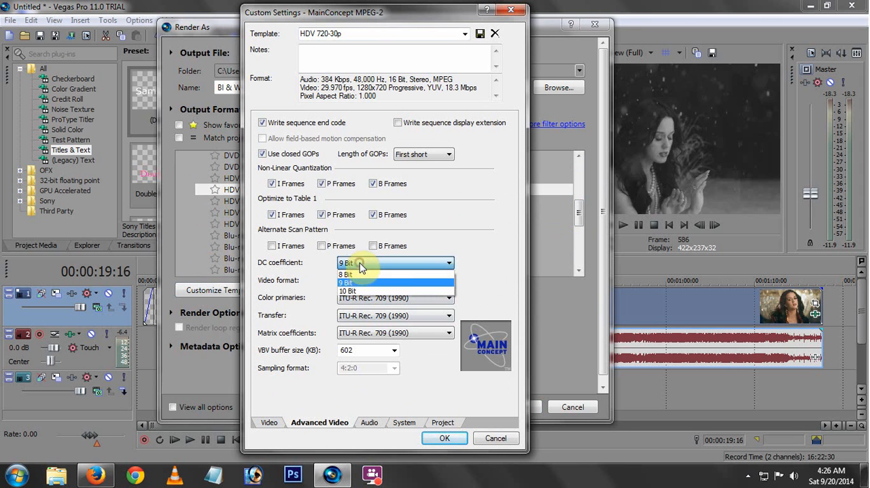
{"action": "left_click", "coordinate": [486, 256]}
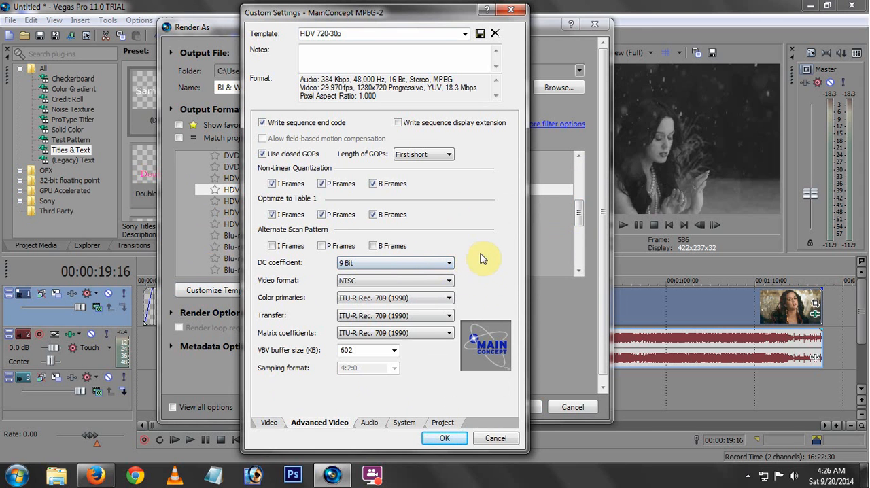
{"action": "left_click", "coordinate": [402, 424]}
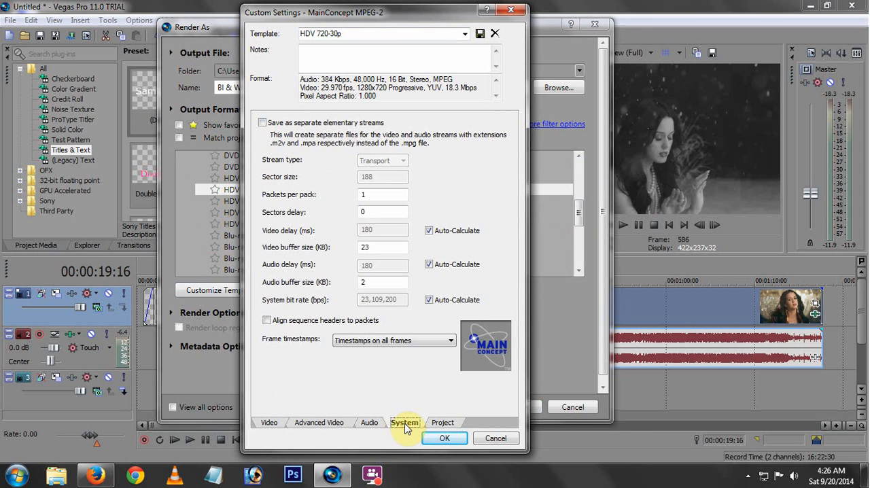
Set the template's video rendering quality to Best and apply the custom settings.
{"action": "left_click", "coordinate": [443, 423]}
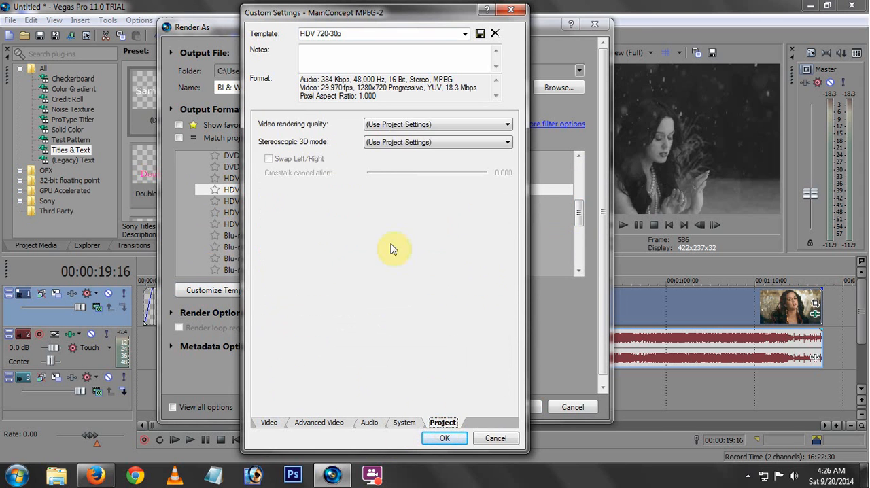
{"action": "left_click", "coordinate": [389, 123]}
{"action": "left_click", "coordinate": [396, 169]}
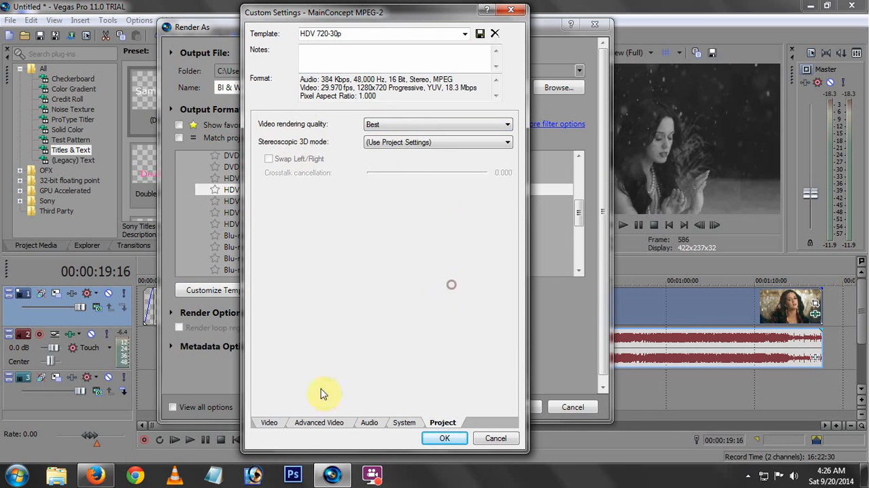
{"action": "left_click", "coordinate": [271, 424]}
{"action": "left_click", "coordinate": [445, 438]}
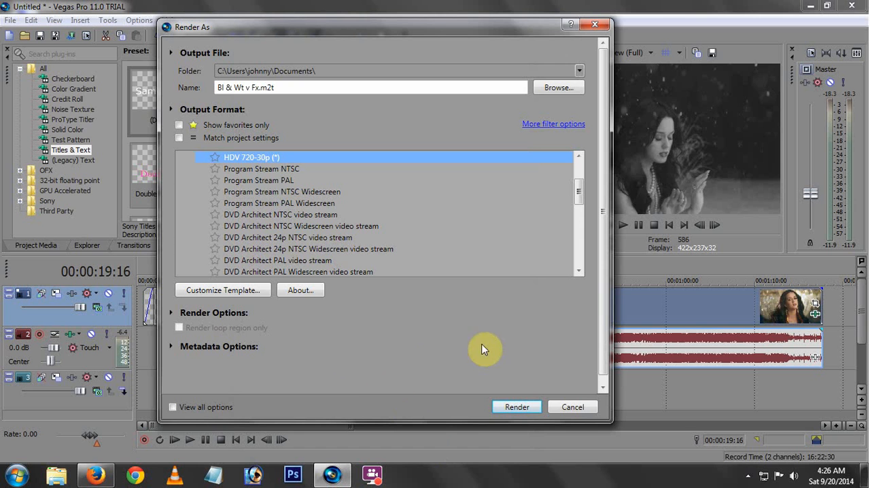
Render the project without automatically closing the progress dialog on completion, and open the output folder.
{"action": "left_click", "coordinate": [518, 409]}
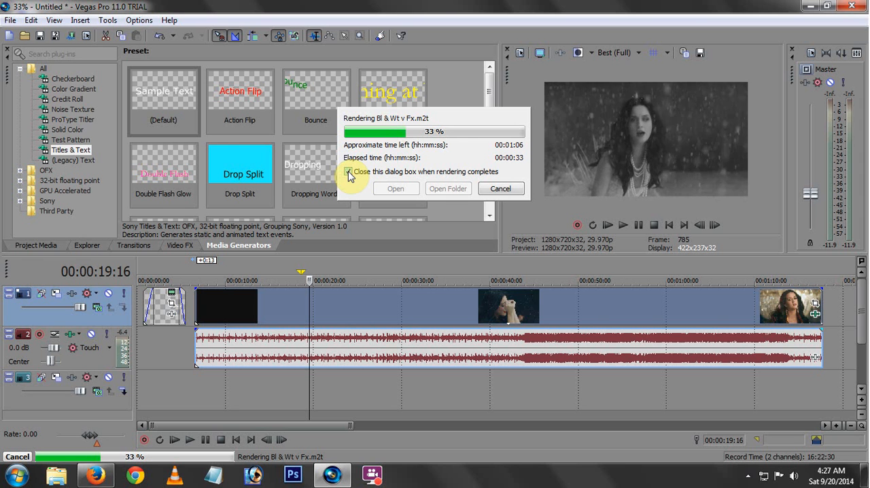
{"action": "left_click", "coordinate": [348, 172]}
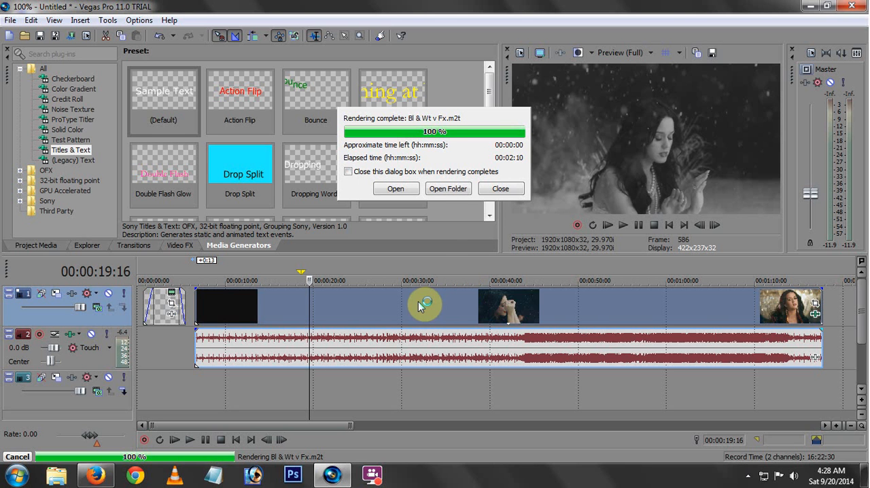
{"action": "left_click", "coordinate": [448, 188]}
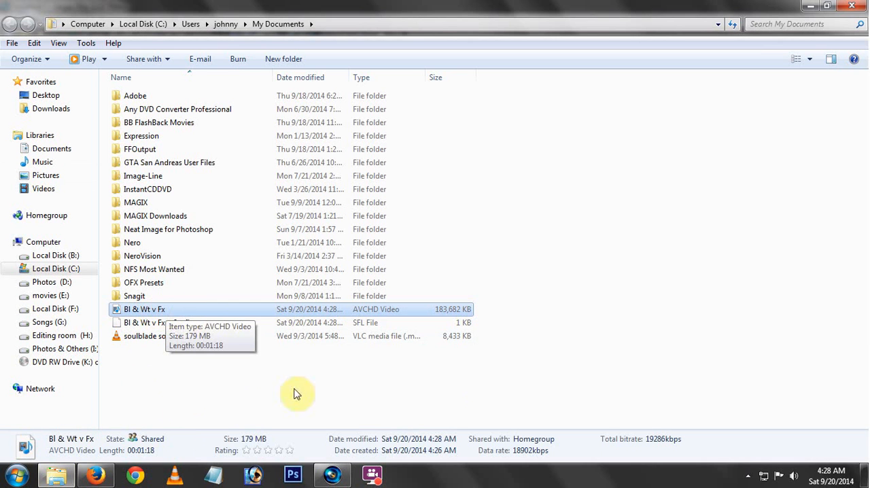
Open the rendered "Bl & Wt v Fx" video using the Open with command.
{"action": "right_click", "coordinate": [184, 310]}
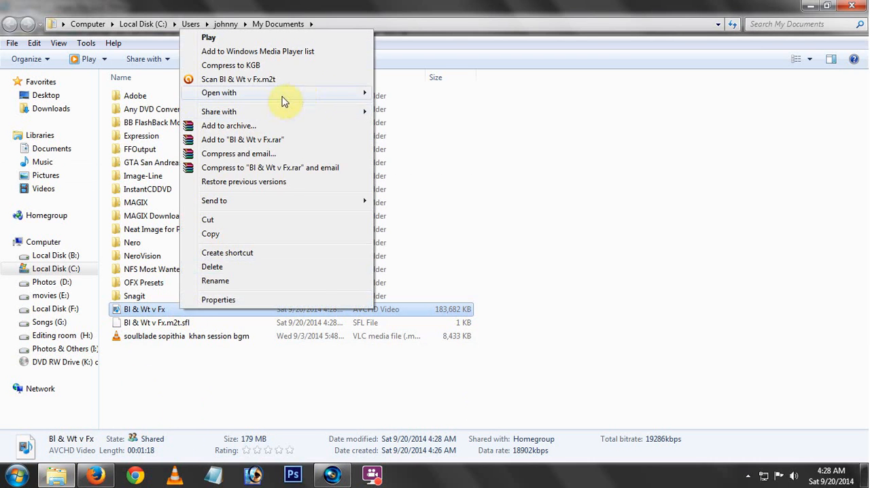
{"action": "mouse_move", "coordinate": [375, 93]}
{"action": "left_click", "coordinate": [407, 93]}
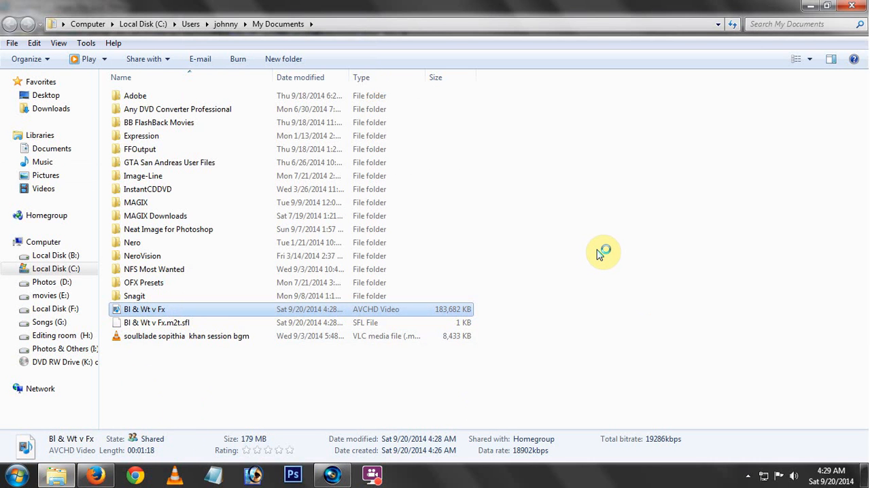